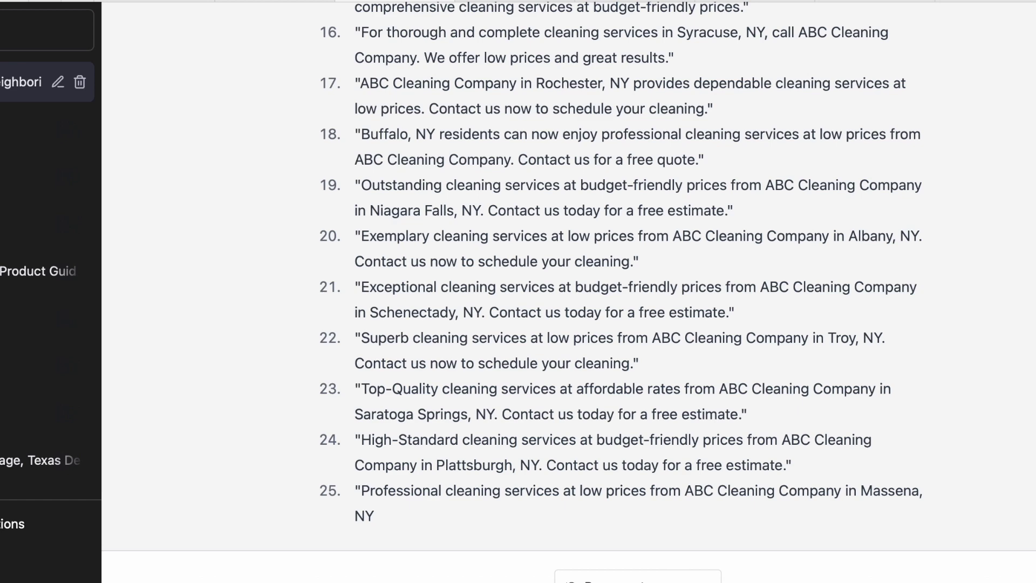
Request an exciting and intriguing 60 words blog article introduction based on the information provided, and highlight the generated introduction.
key("Return")
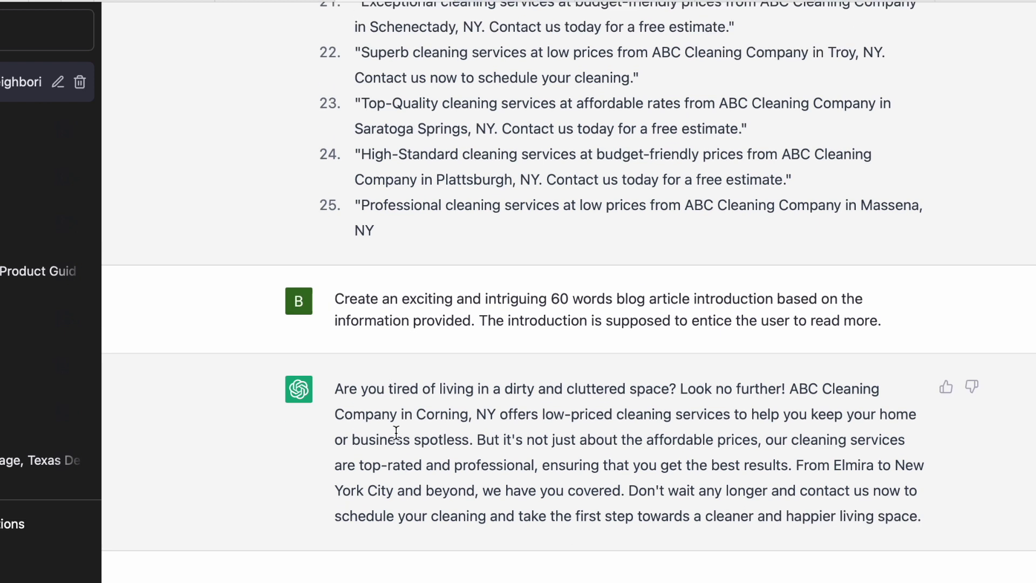
left_click(334, 389)
left_click_drag(334, 389, 952, 524)
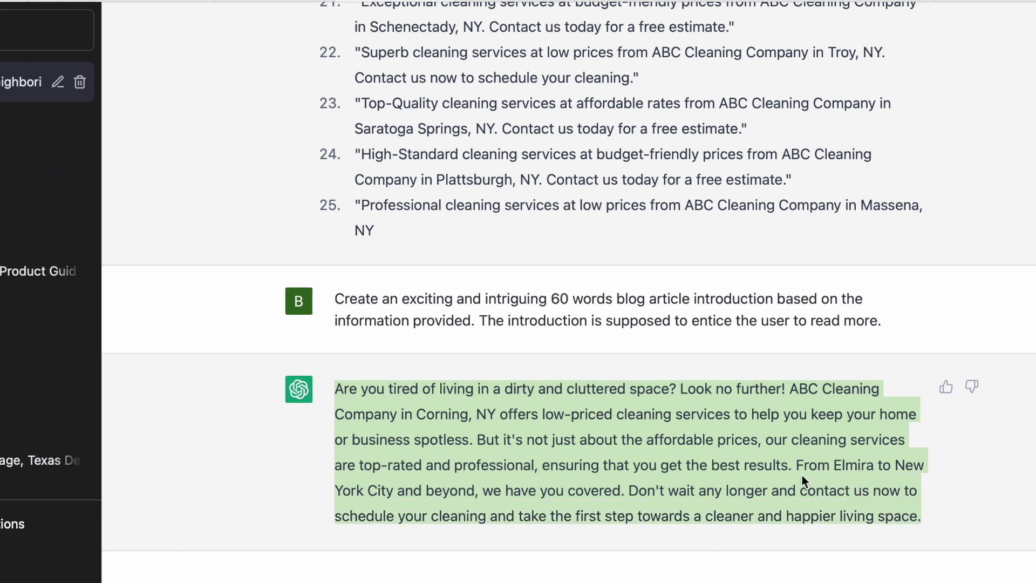
left_click(544, 433)
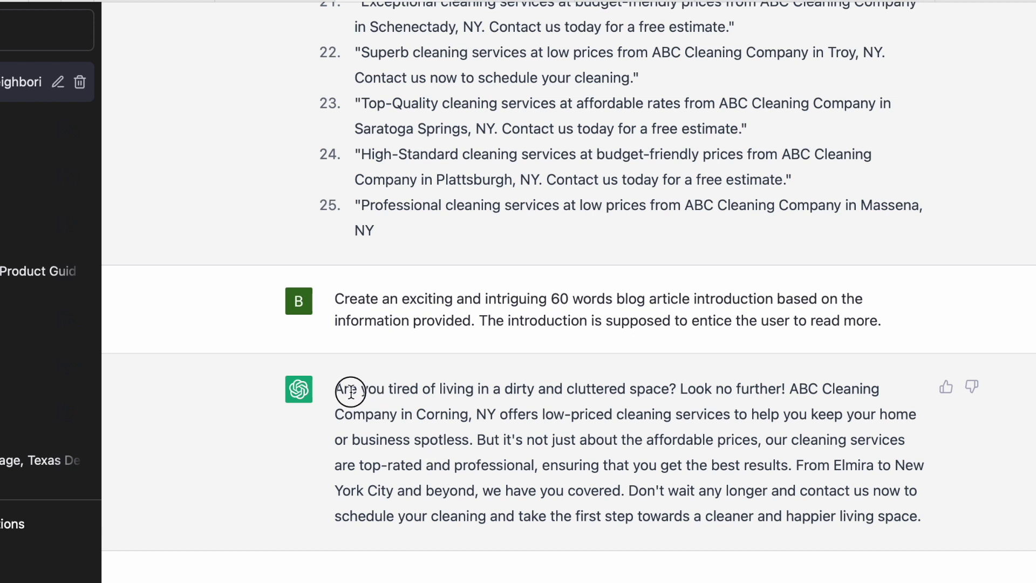
left_click_drag(349, 388, 943, 522)
Ask for a list of local content ideas for a cleaning business and highlight the idea about maintaining different types of flooring.
key("Return")
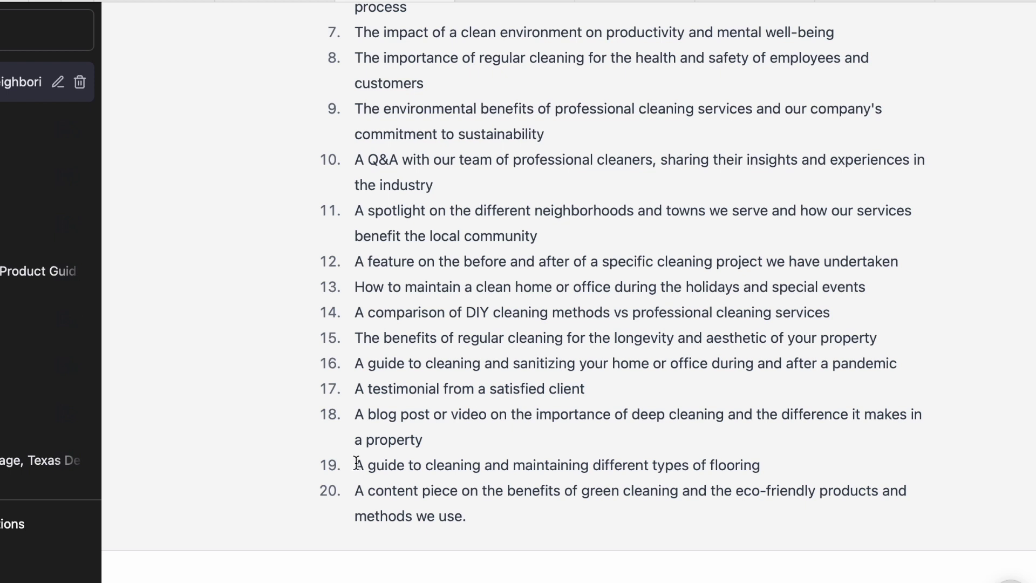
triple_click(672, 467)
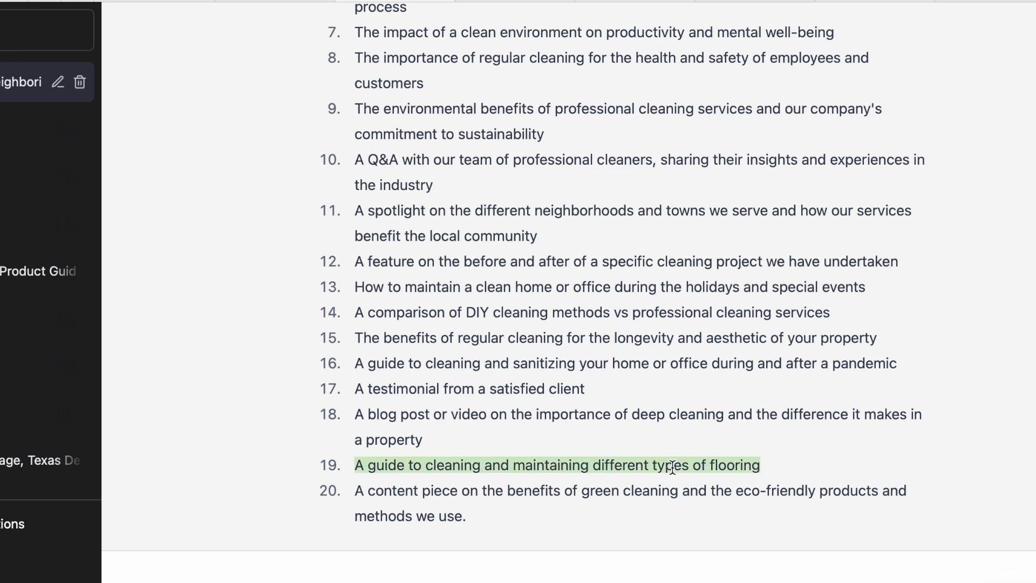
triple_click(672, 466)
scroll(488, 441, "up", 3)
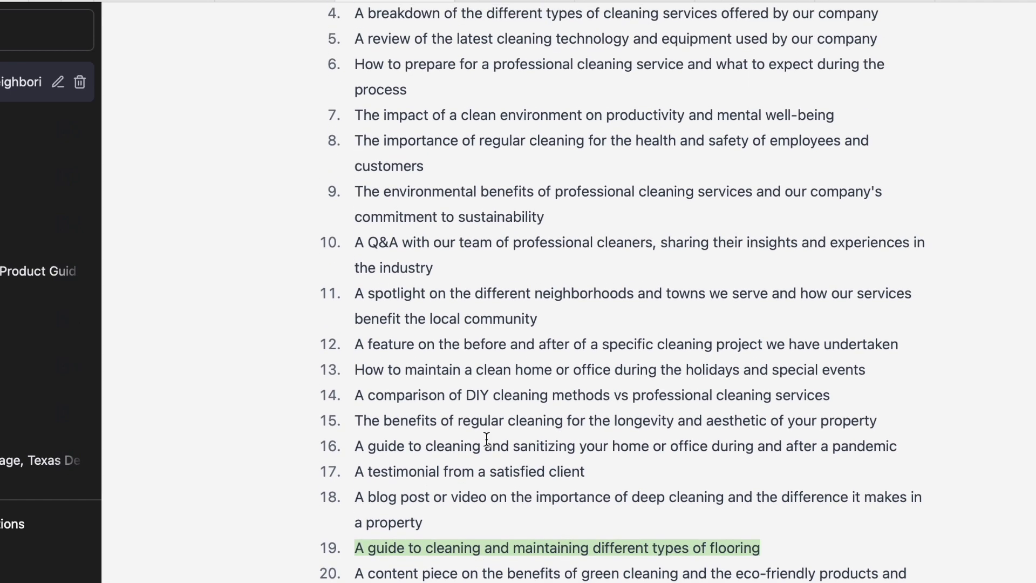
scroll(486, 440, "up", 5)
scroll(486, 439, "down", 3)
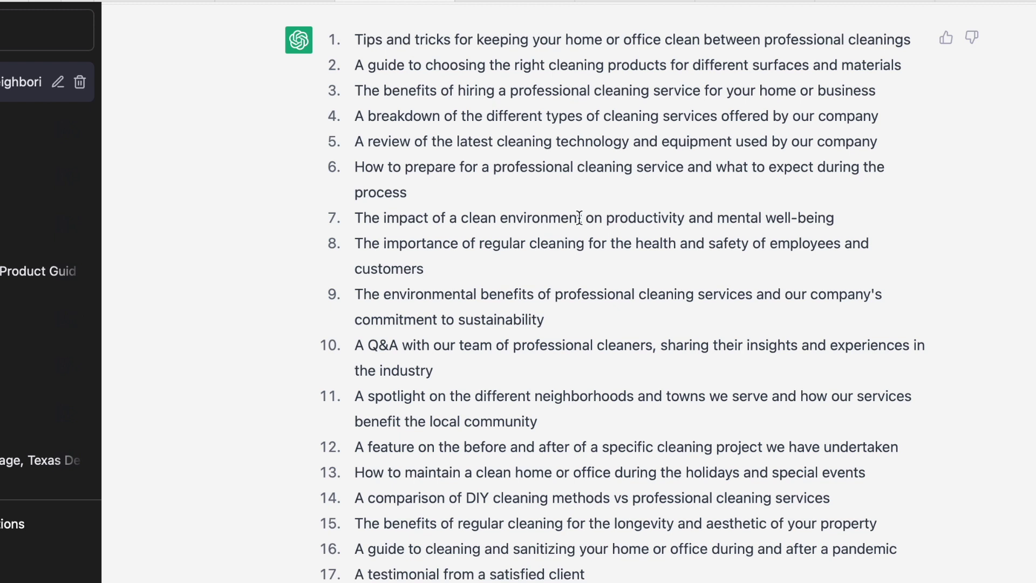
Highlight the idea about a clean environment's impact on productivity and mental well-being, and review the surrounding content ideas.
triple_click(629, 221)
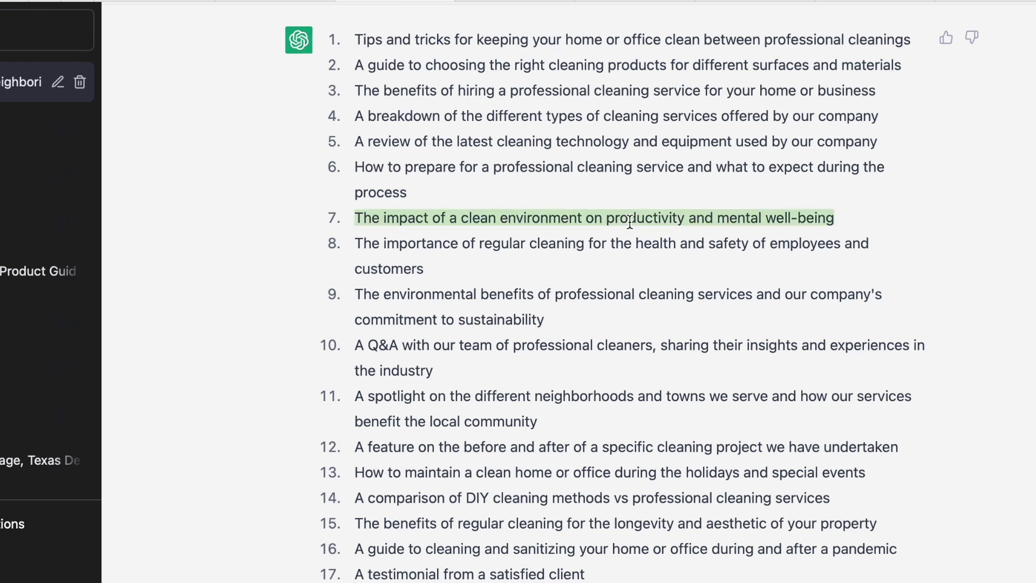
triple_click(504, 220)
triple_click(504, 220)
scroll(516, 216, "down", 5)
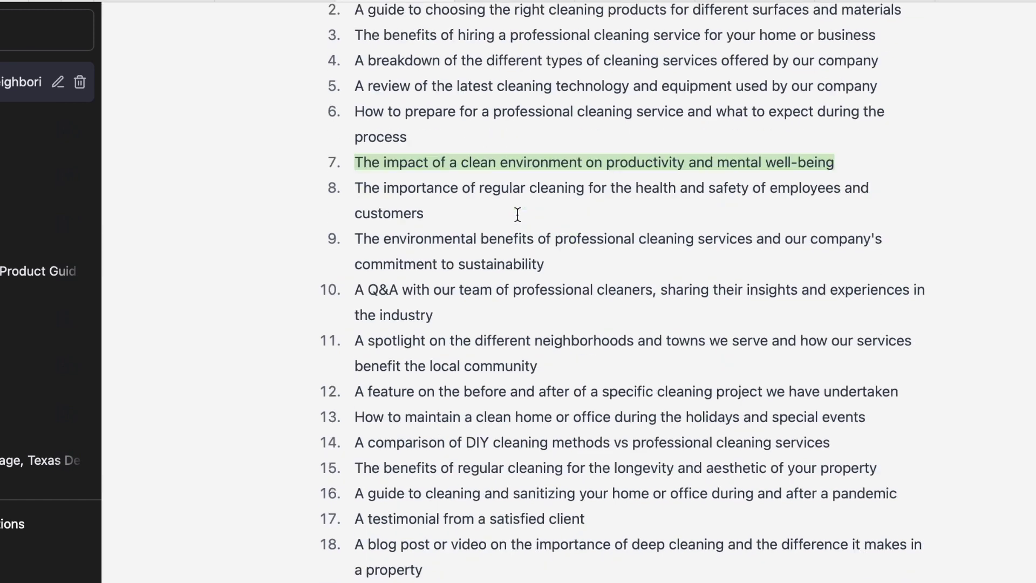
scroll(517, 214, "up", 6)
scroll(530, 287, "down", 3)
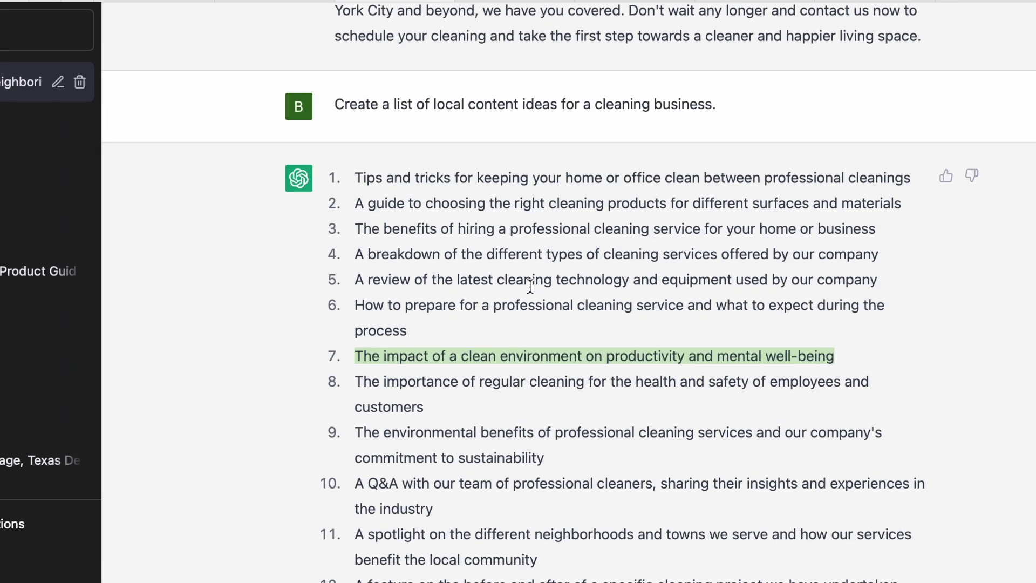
scroll(473, 227, "down", 3)
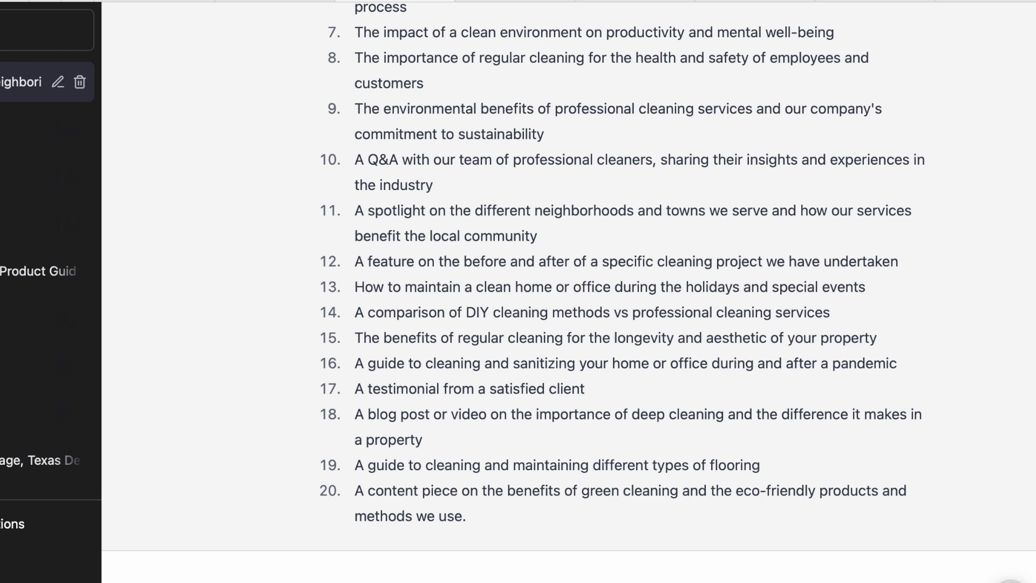
Ask for a list of potential service pages a cleaning company could create and review the suggested services.
key("Return")
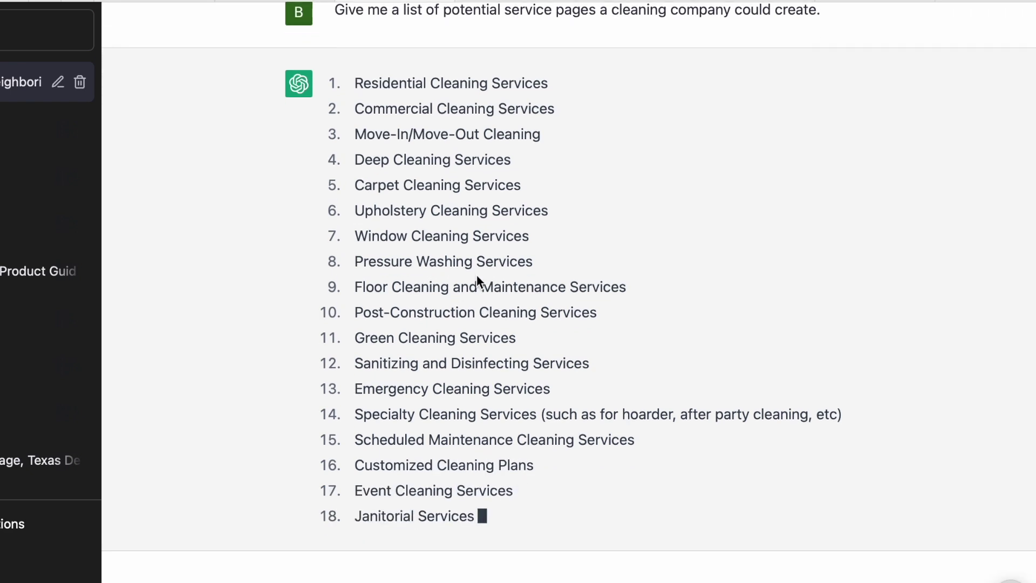
triple_click(492, 255)
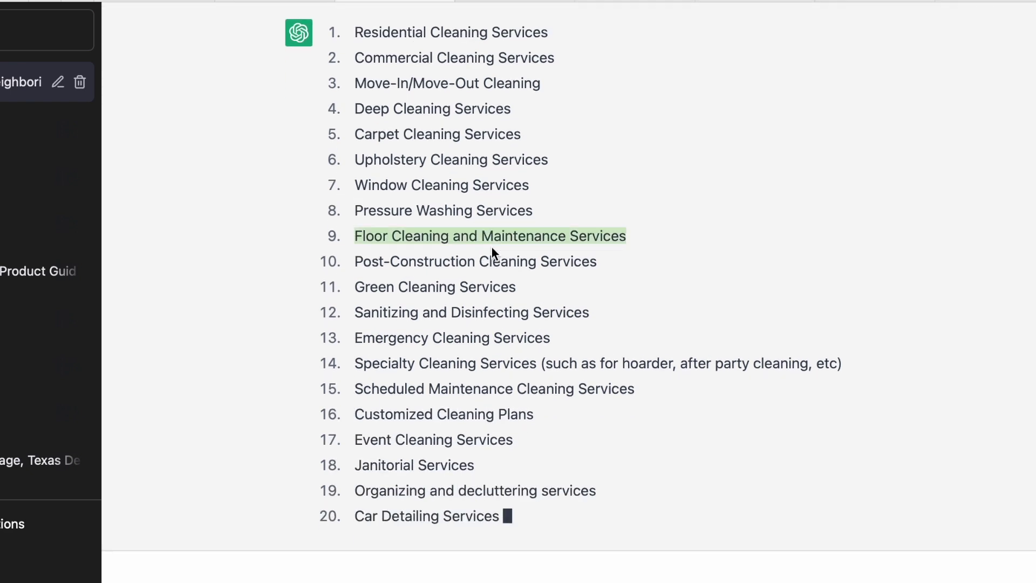
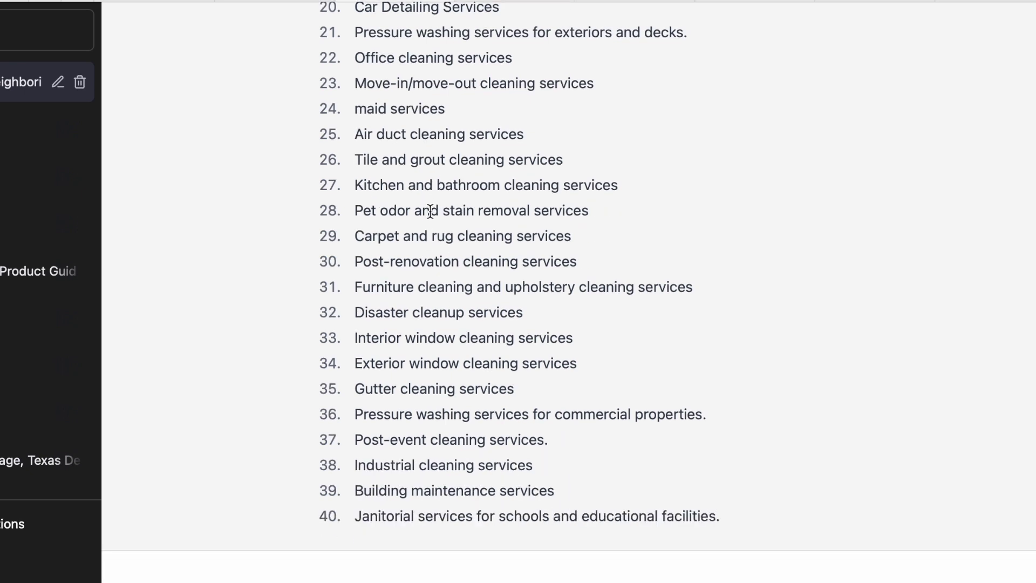
scroll(434, 265, "up", 6)
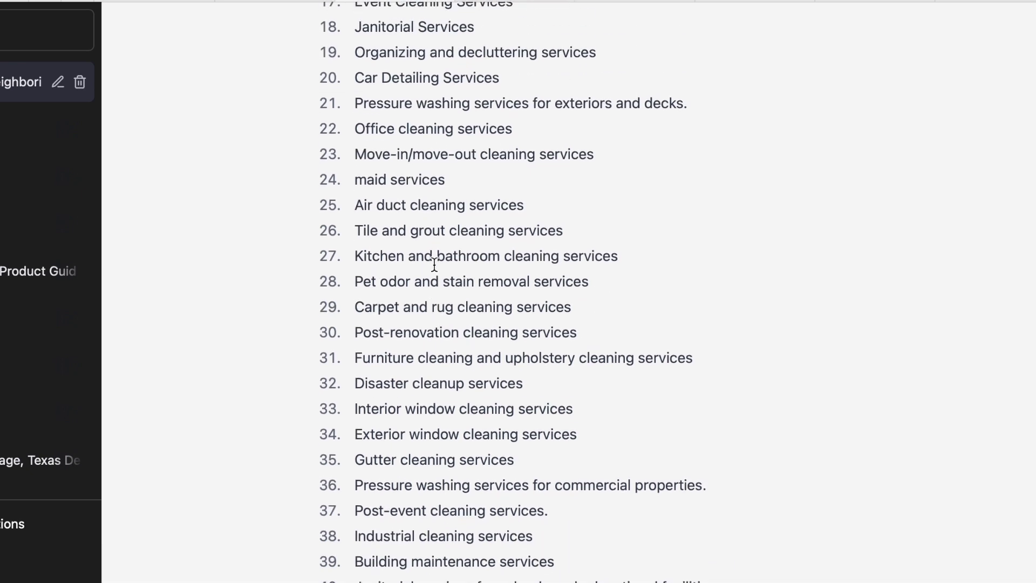
scroll(433, 264, "up", 5)
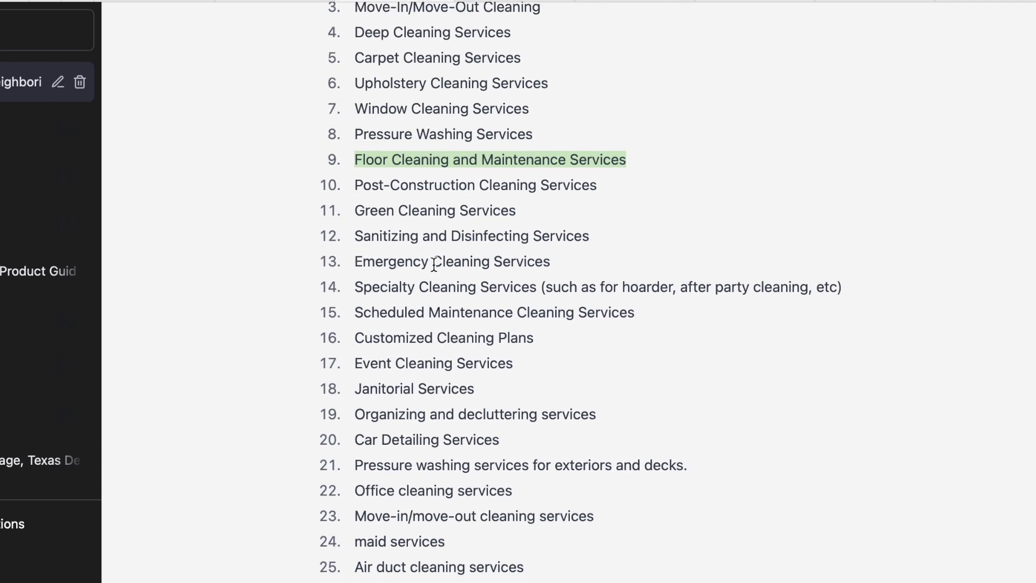
scroll(430, 303, "down", 10)
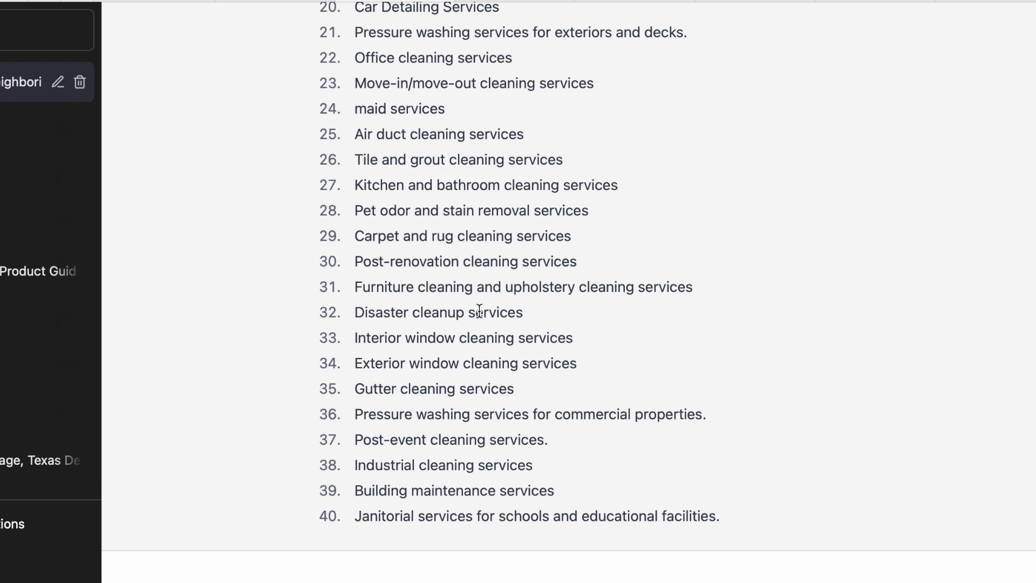
scroll(478, 311, "up", 5)
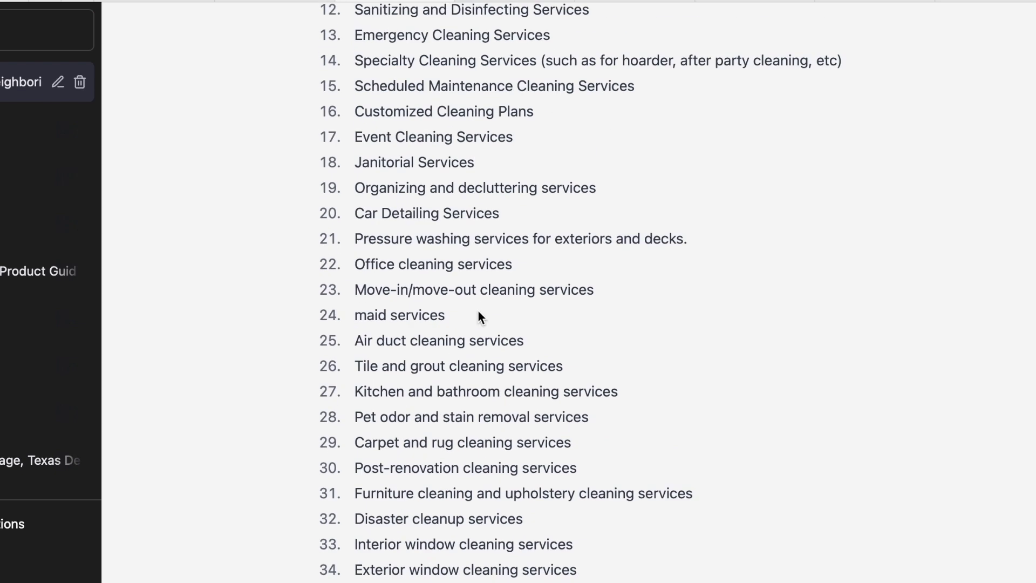
scroll(478, 311, "down", 5)
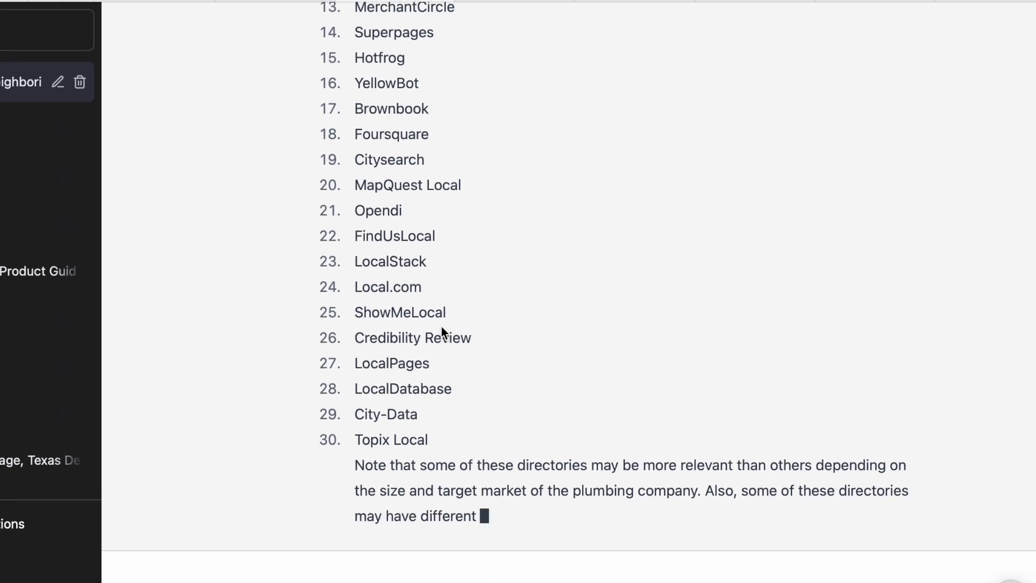
Examine the New York business directories suggested for the plumbing company and highlight the prompt that requested them.
left_click_drag(431, 442, 420, 408)
left_click(439, 420)
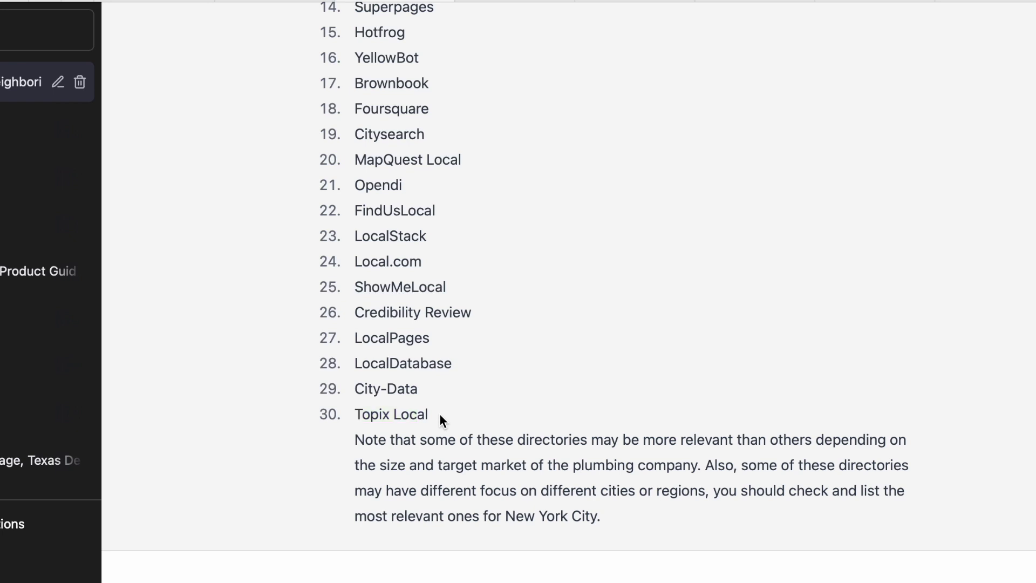
left_click_drag(439, 414, 343, 60)
left_click(471, 329)
scroll(600, 418, "up", 13)
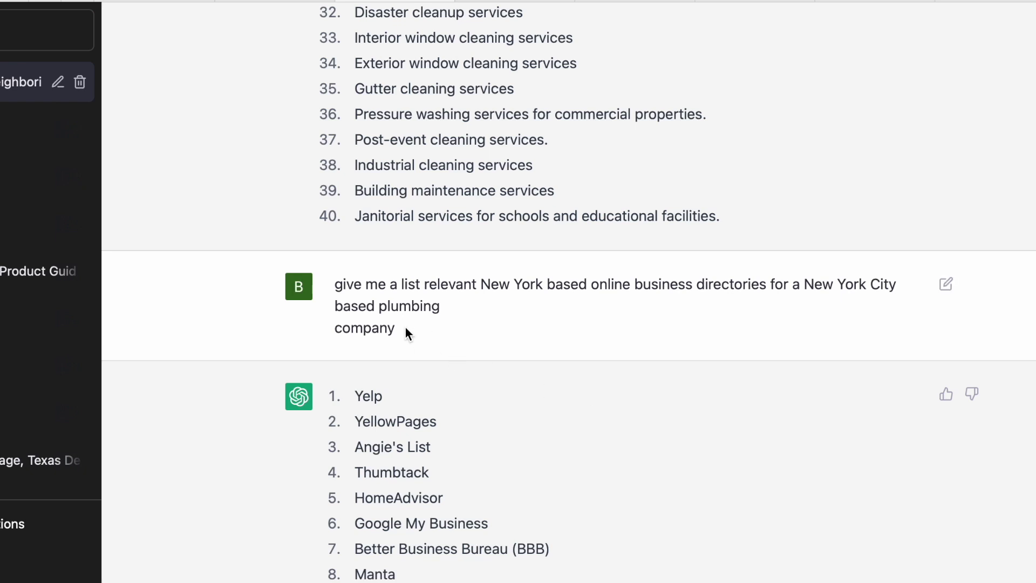
left_click_drag(405, 326, 333, 285)
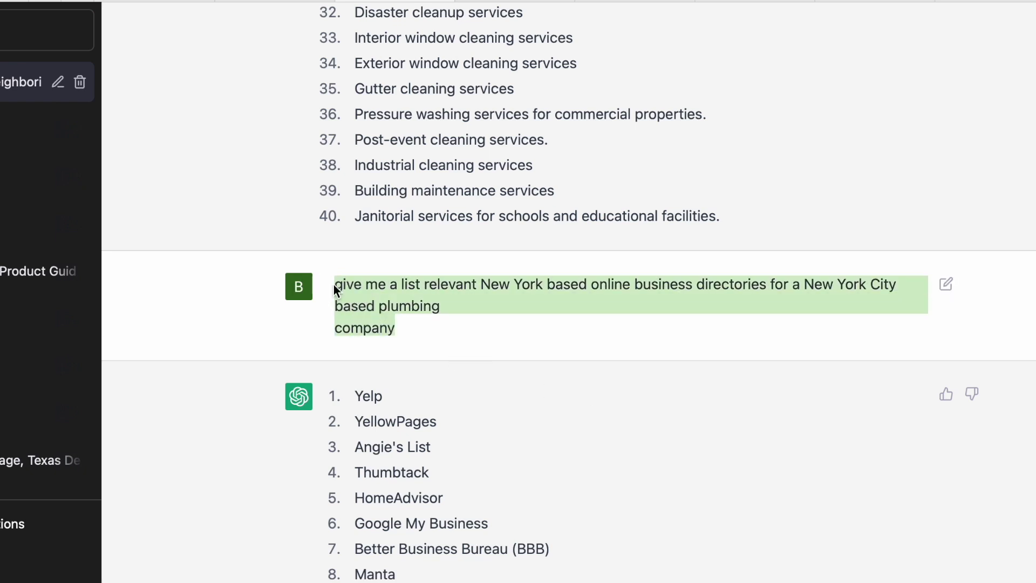
scroll(333, 288, "down", 13)
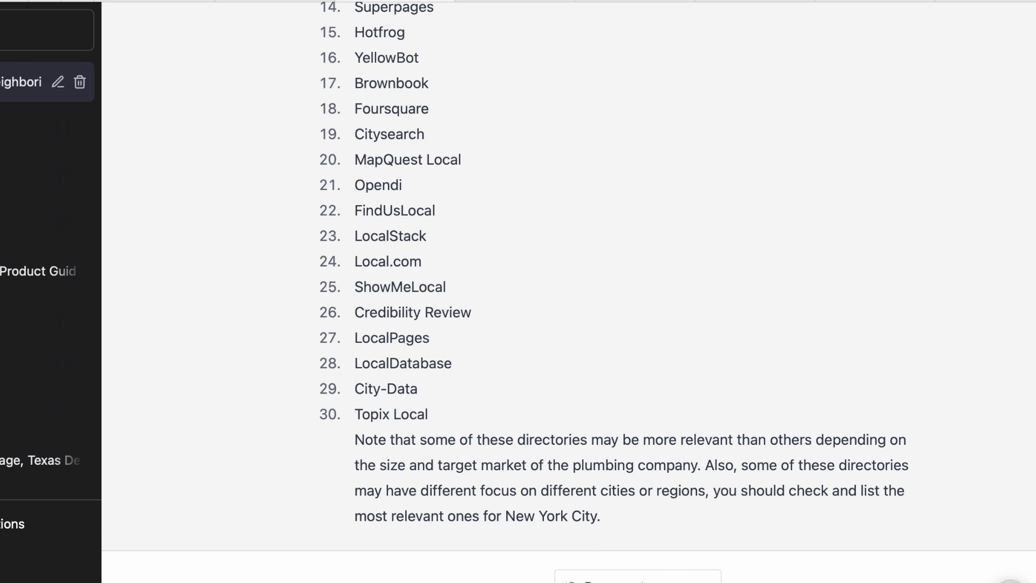
Ask for relevant New York based online business directories for a New York City based cleaning company and review the answer.
key("Return")
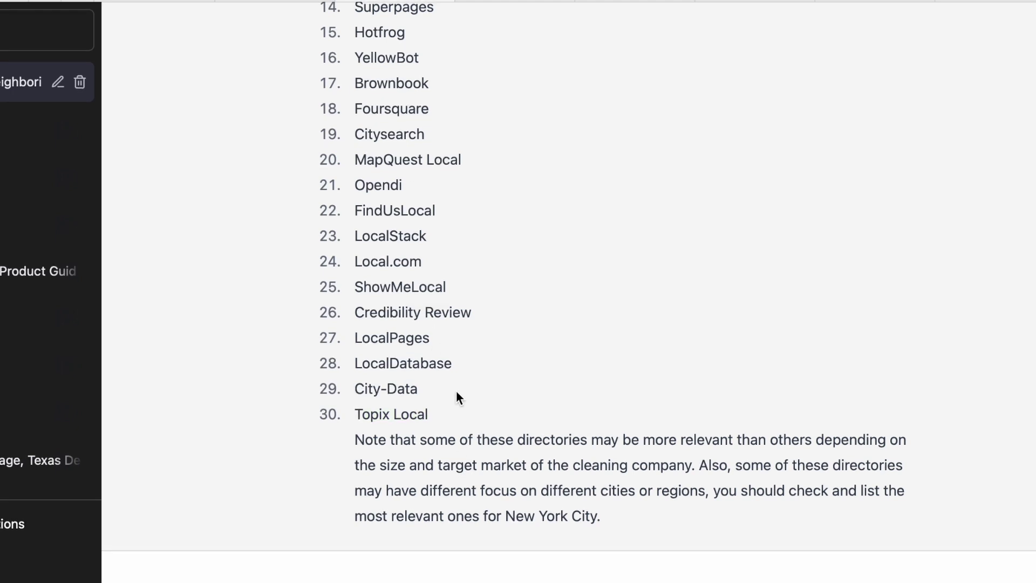
scroll(501, 310, "up", 13)
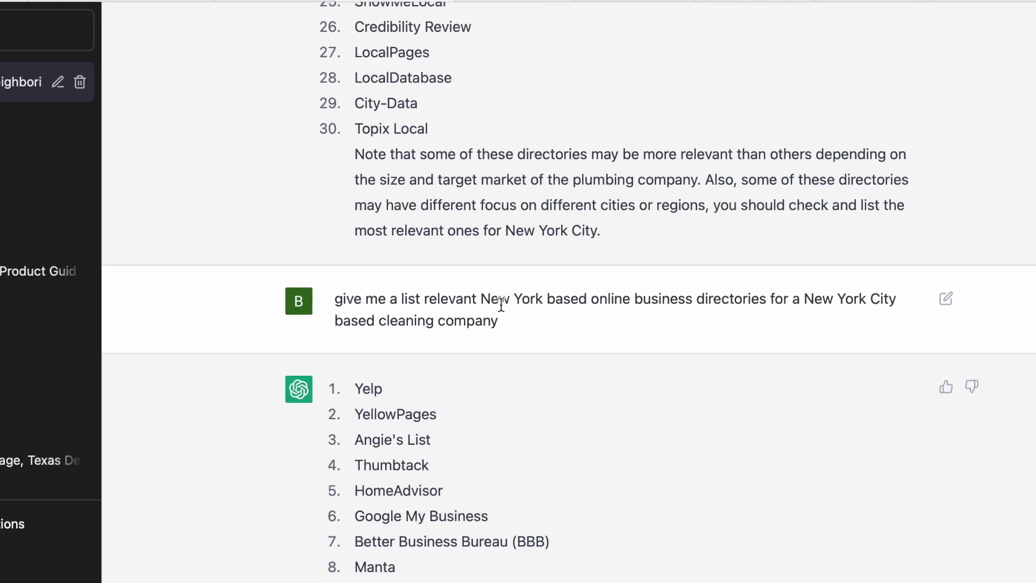
scroll(501, 305, "up", 7)
scroll(501, 305, "down", 11)
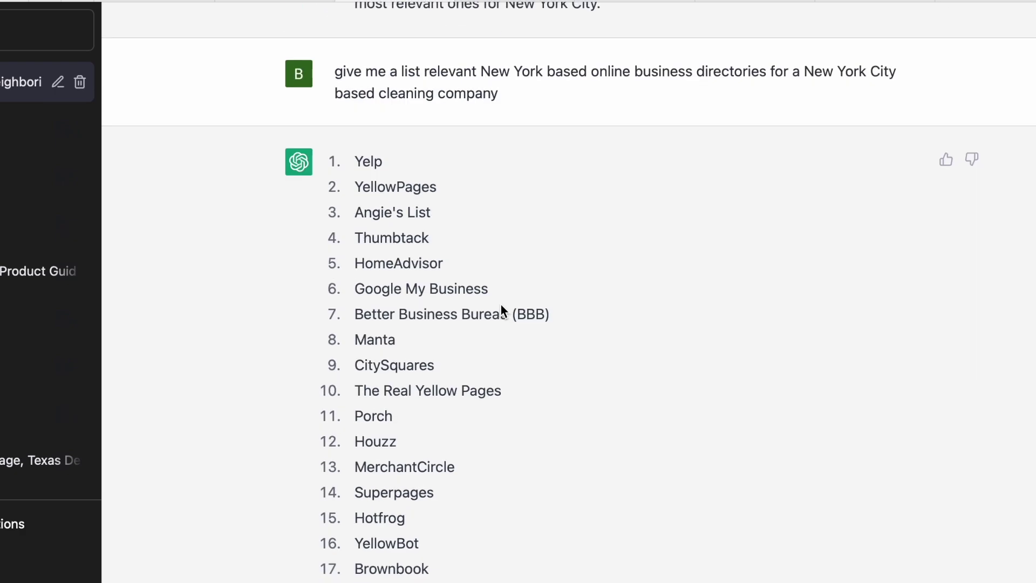
scroll(501, 307, "up", 5)
scroll(501, 308, "down", 4)
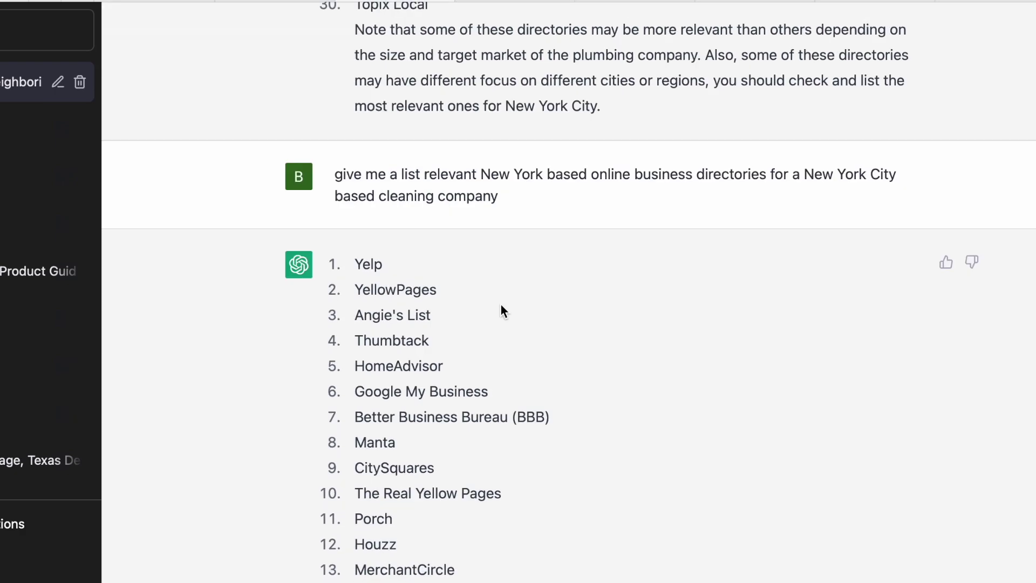
scroll(501, 308, "up", 5)
scroll(501, 307, "down", 11)
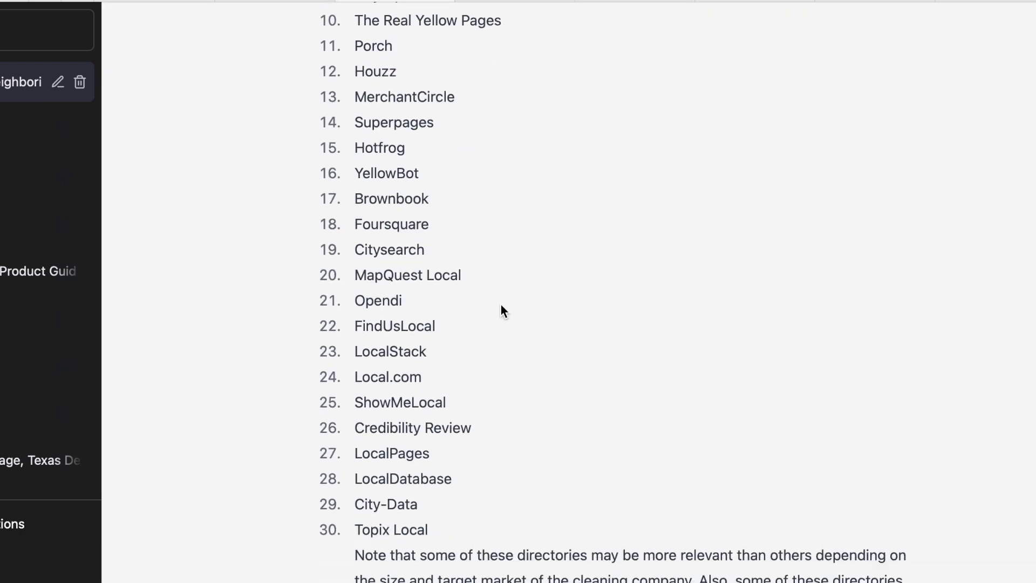
scroll(501, 308, "down", 4)
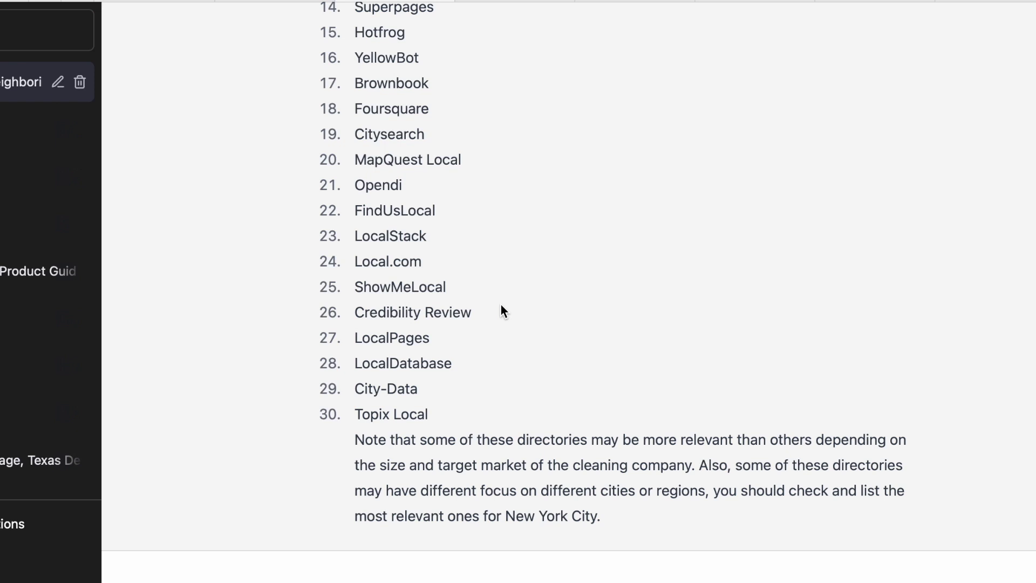
scroll(500, 312, "up", 1)
scroll(501, 305, "up", 1)
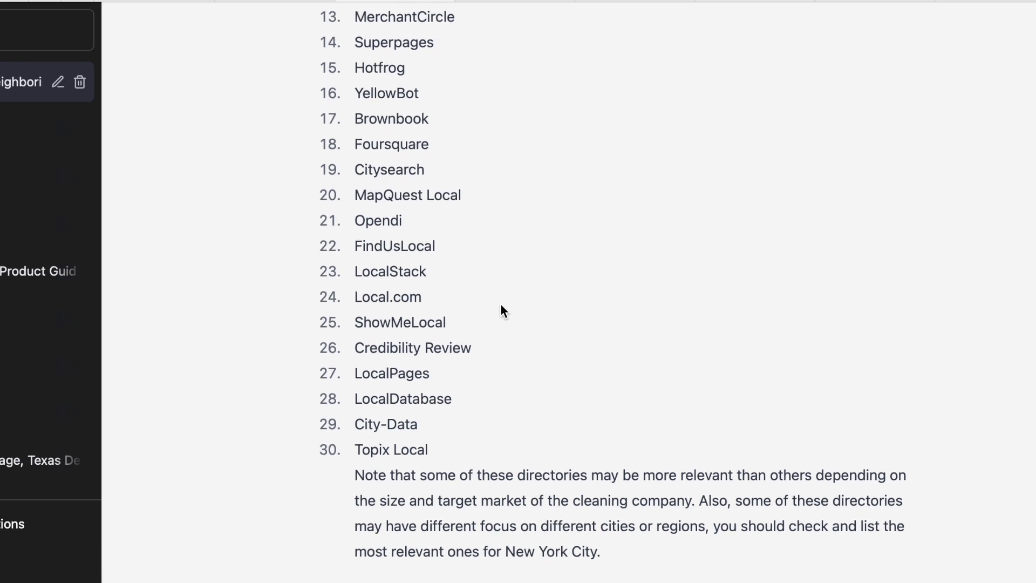
Compare the ShowMeLocal entry in the cleaning company's directory list with the same entry in the plumbing company's list.
double_click(400, 323)
scroll(405, 320, "up", 20)
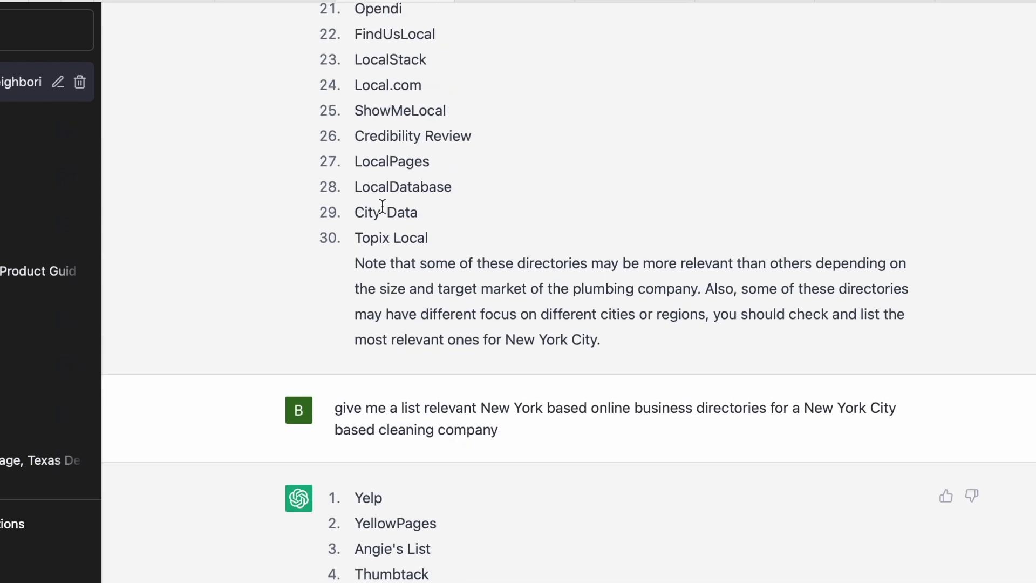
double_click(382, 108)
scroll(431, 264, "down", 1)
scroll(431, 264, "down", 17)
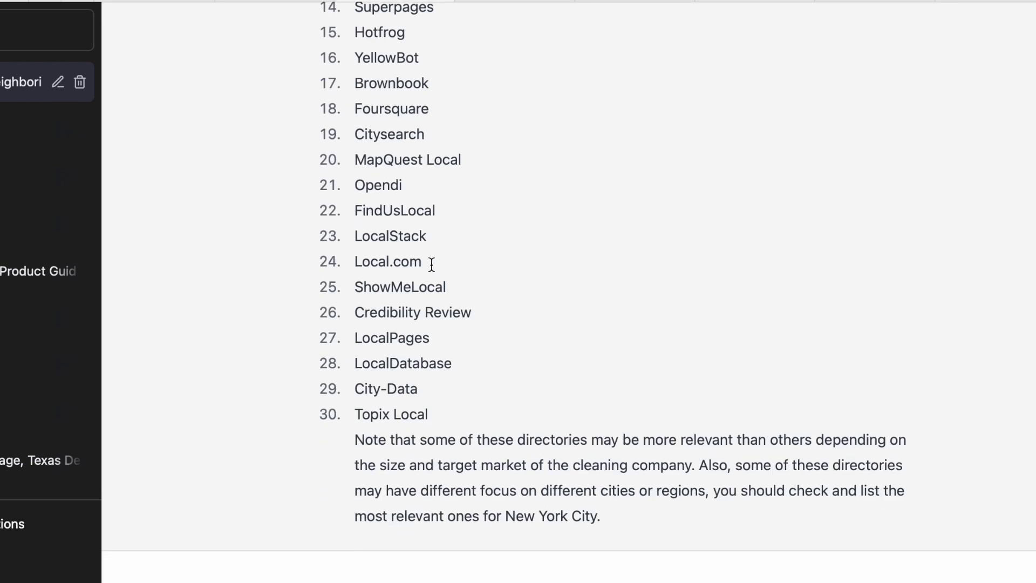
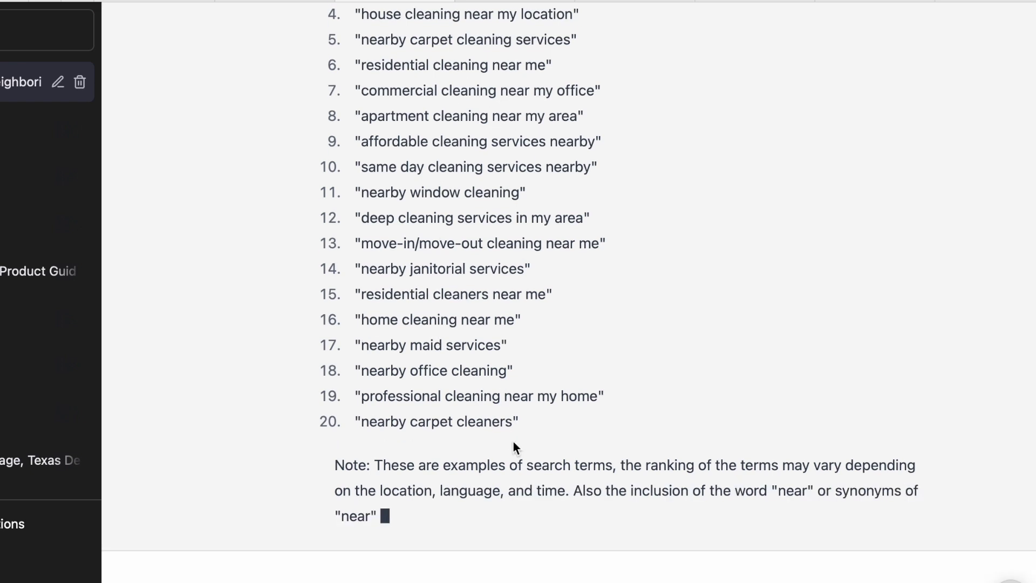
Highlight part of the list of popular cleaning-related search terms with synonyms of "near" and review it from its first term.
left_click_drag(523, 426, 365, 451)
scroll(400, 377, "down", 2)
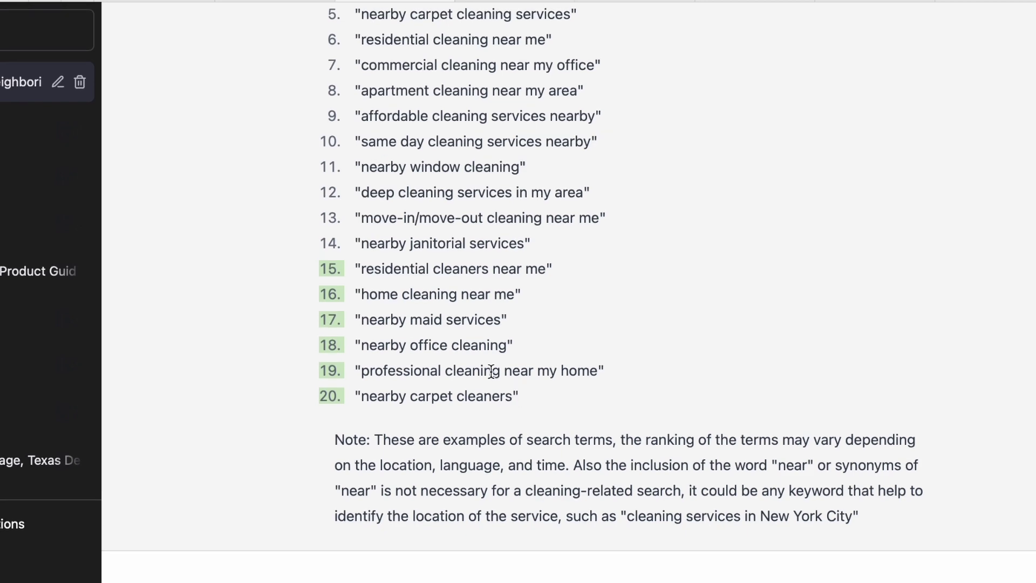
scroll(491, 371, "up", 10)
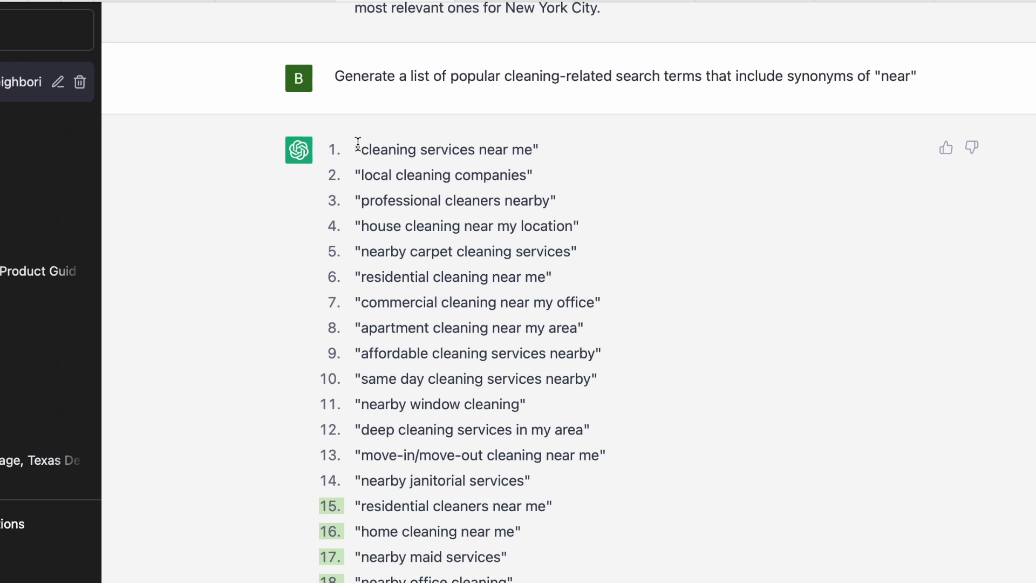
Highlight the cleaning-related search terms through "nearby carpet cleaners" and read back up the list.
left_click_drag(357, 145, 503, 457)
left_click(492, 436)
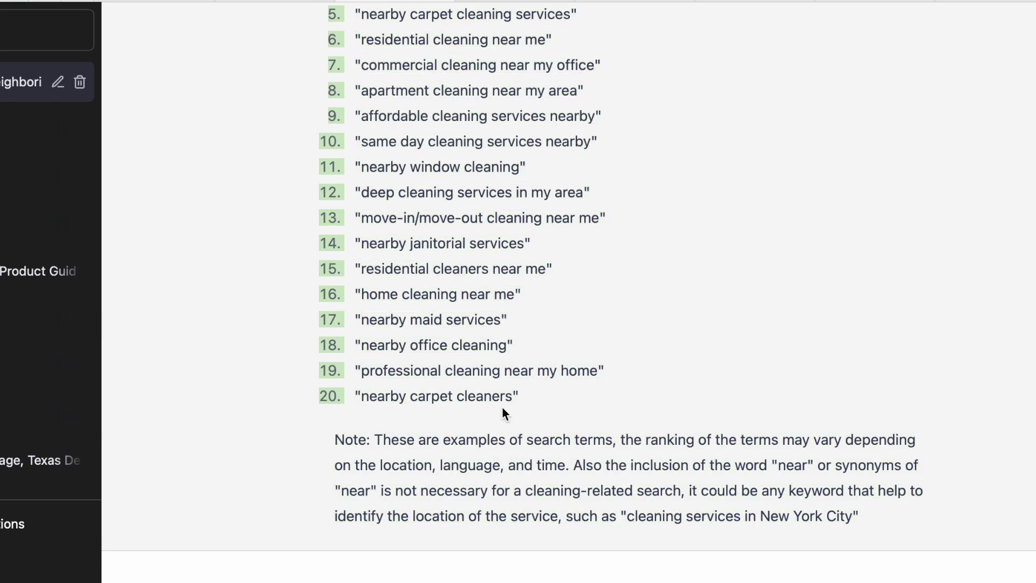
mouse_move(523, 399)
left_mouse_down()
mouse_move(482, 295)
mouse_move(491, 354)
left_mouse_up()
left_click(546, 282)
scroll(521, 285, "up", 5)
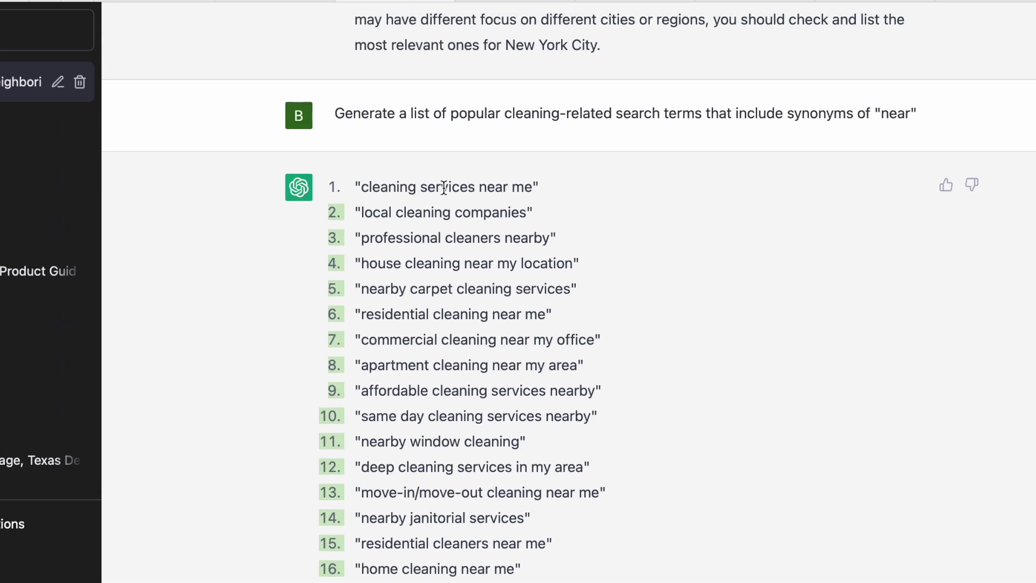
Highlight the first search term, "cleaning services near me", and compare it with the rest of the list.
left_click_drag(542, 187, 362, 186)
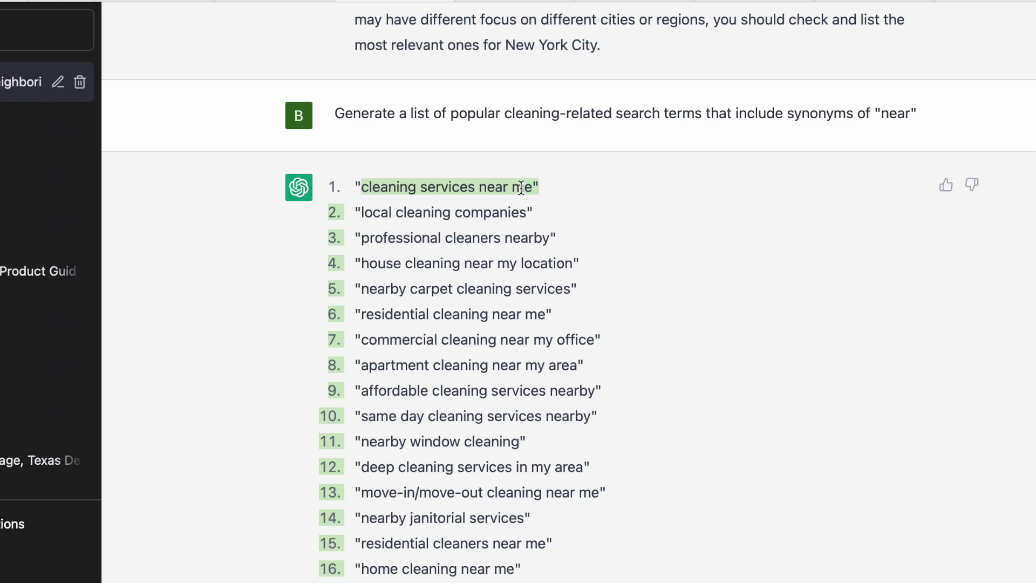
scroll(573, 253, "down", 5)
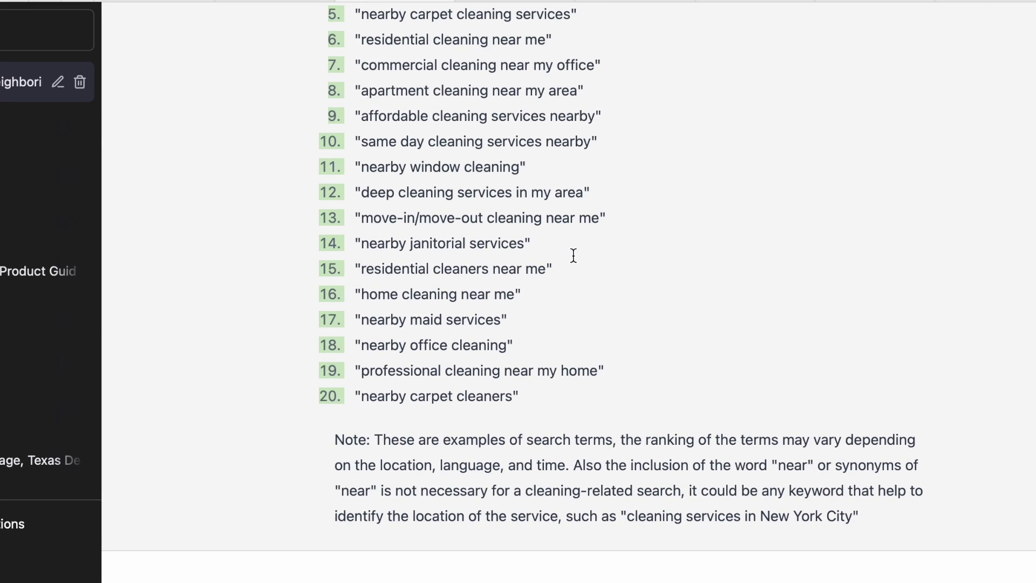
scroll(573, 256, "up", 5)
key("shift+Left")
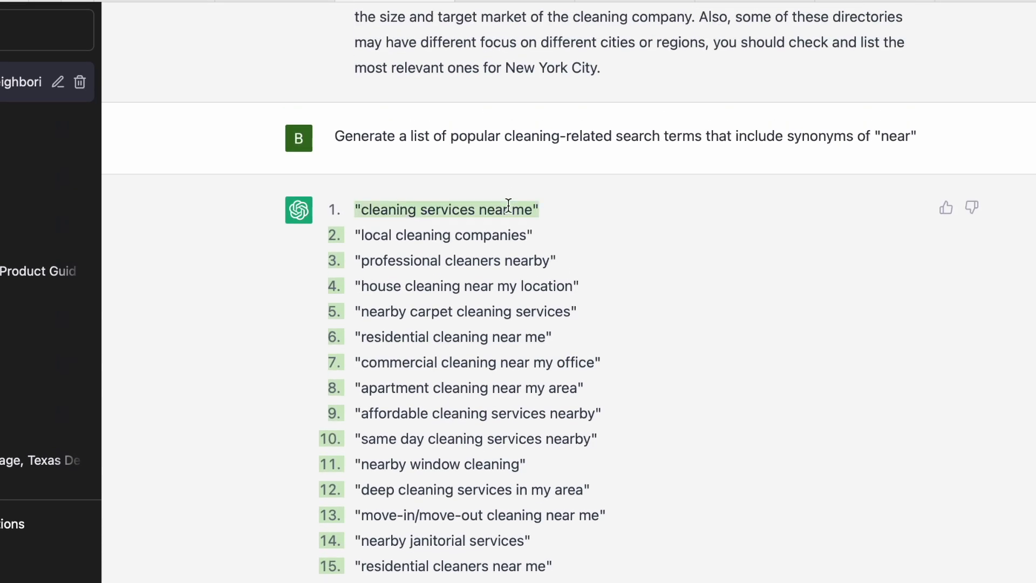
scroll(578, 279, "down", 5)
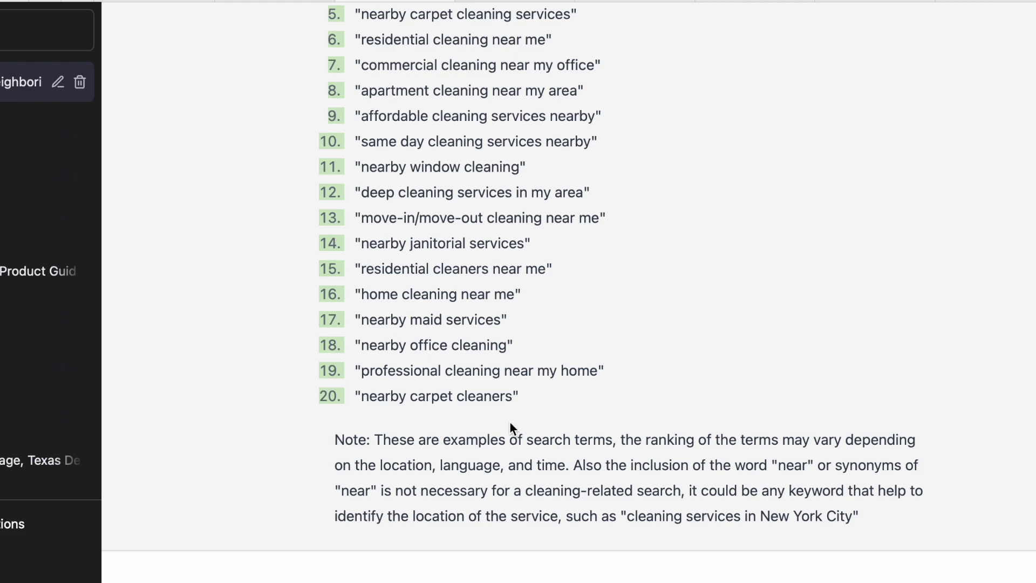
scroll(529, 305, "up", 5)
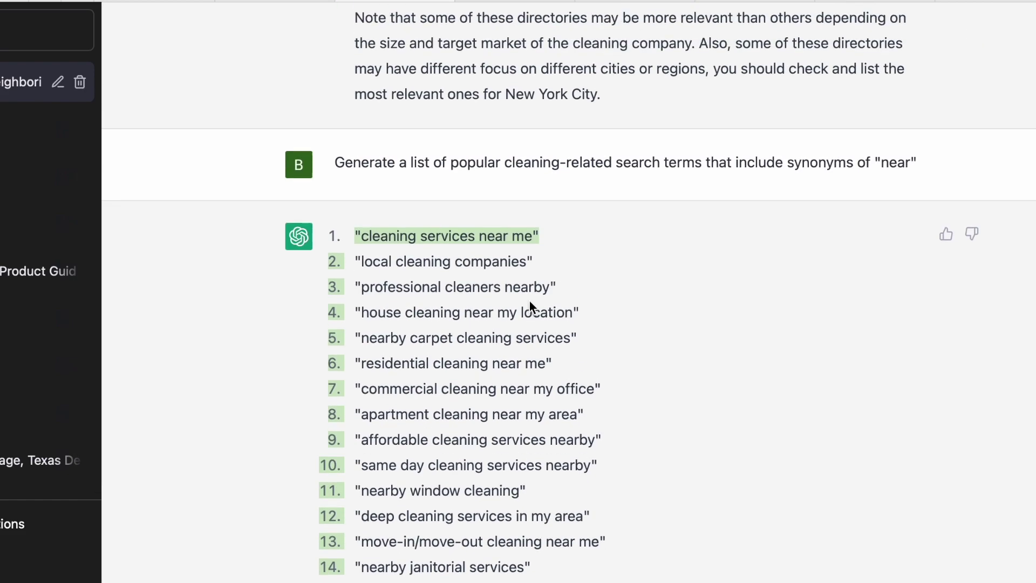
scroll(530, 304, "down", 5)
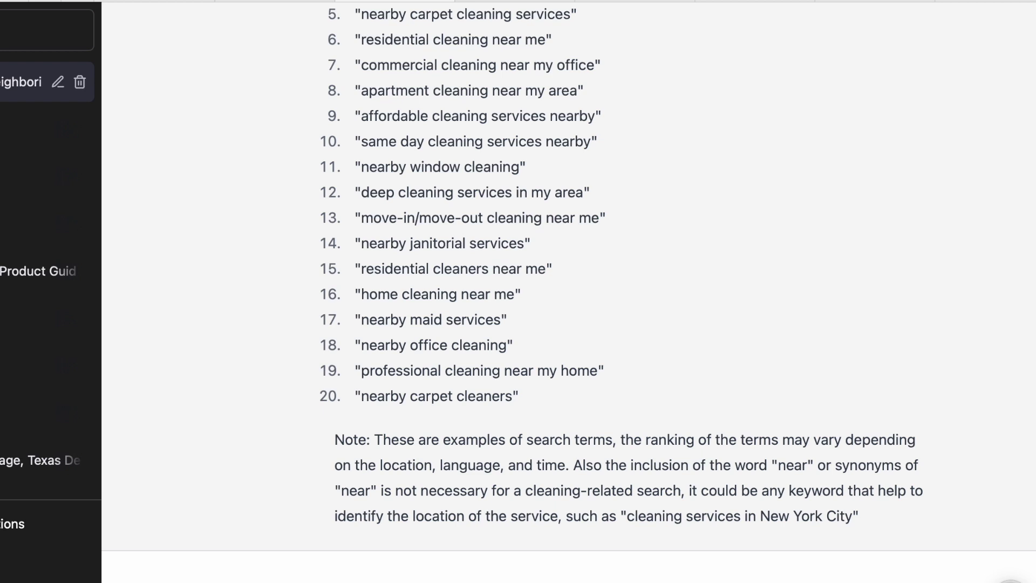
Ask "what's a great website navigation structure for a cleaning company company" and follow the suggested pages as they are written.
key("Return")
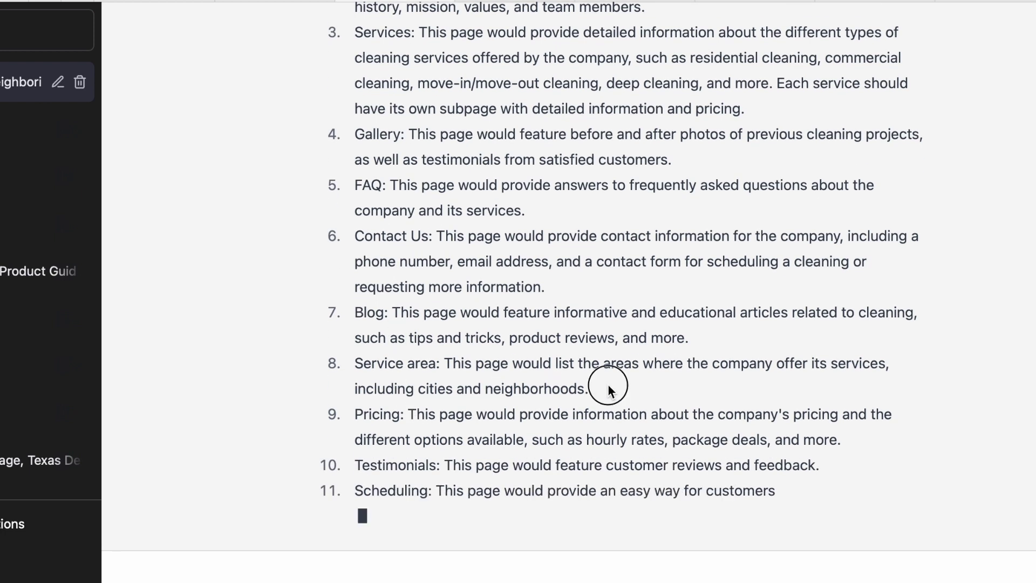
left_click_drag(589, 389, 349, 272)
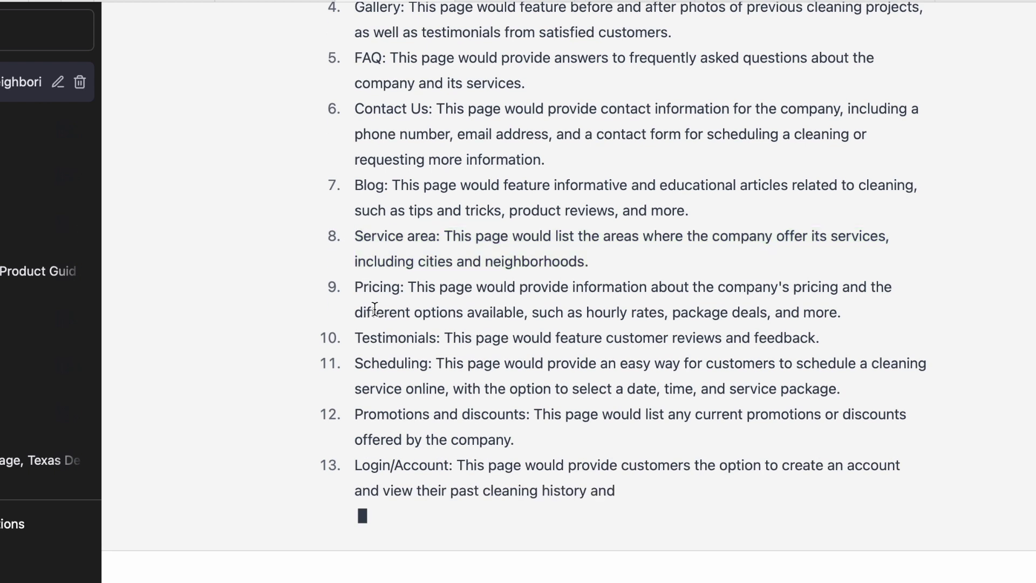
double_click(375, 309)
left_click(385, 343)
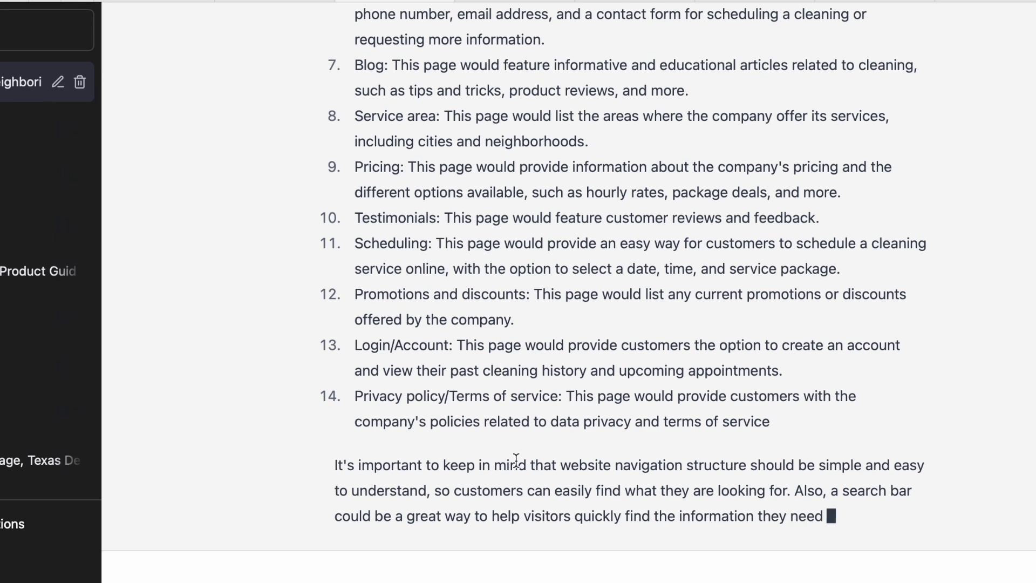
Highlight the closing note about simple website navigation and a search bar, and review the suggested pages back to the original question.
triple_click(484, 462)
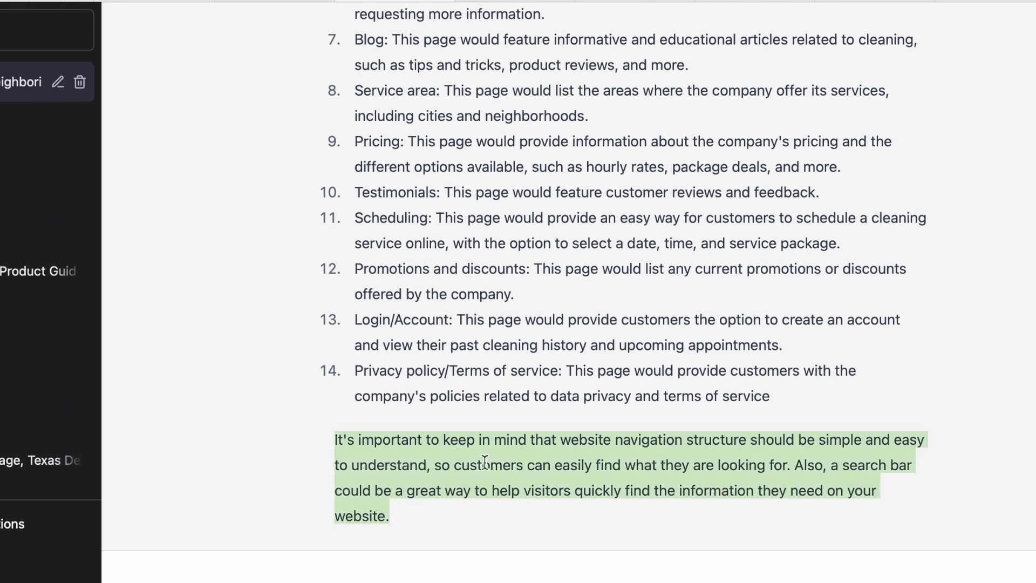
scroll(488, 399, "up", 3)
scroll(475, 284, "up", 8)
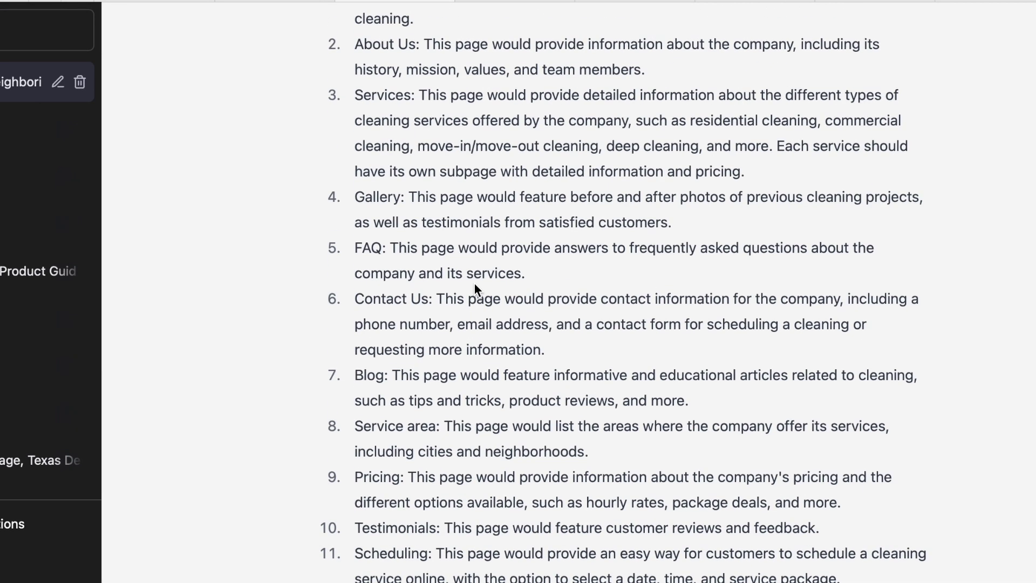
scroll(381, 228, "down", 8)
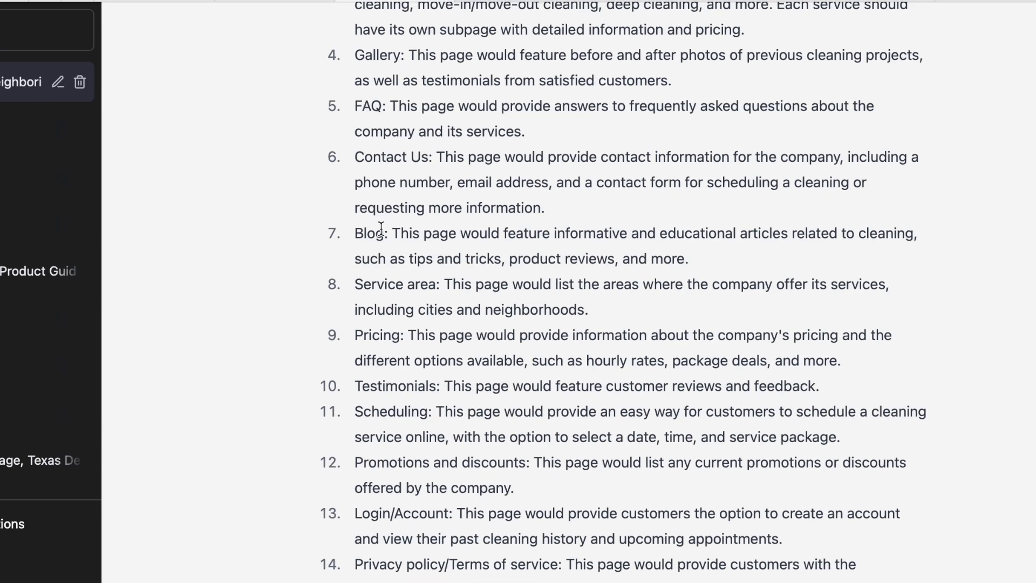
scroll(380, 229, "down", 3)
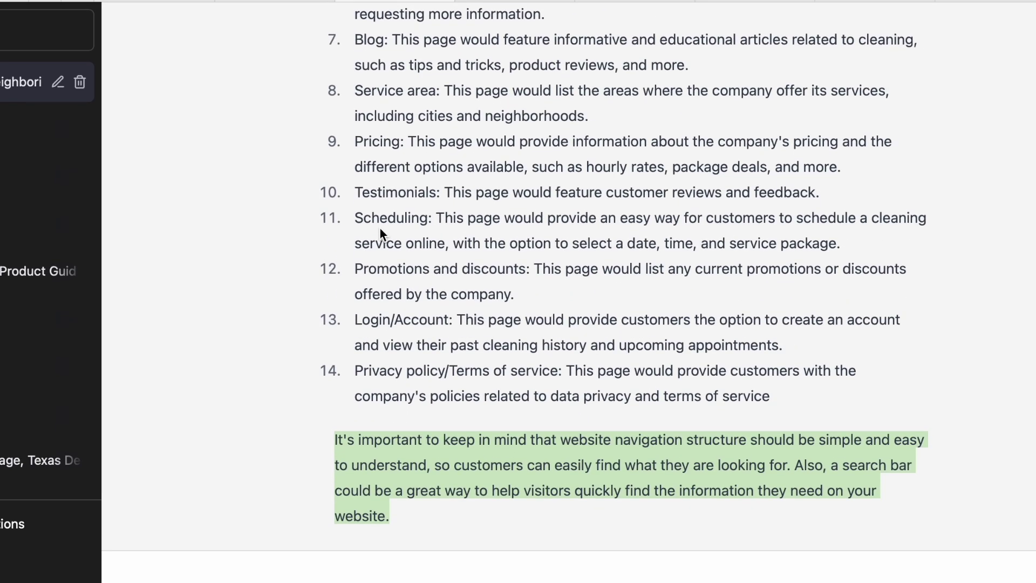
scroll(380, 228, "up", 8)
scroll(380, 228, "up", 2)
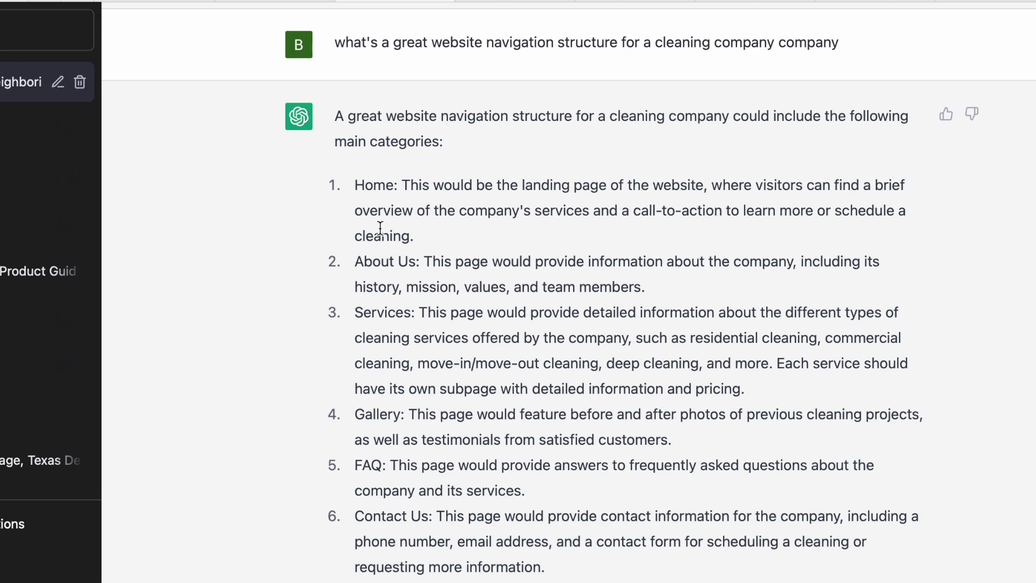
Highlight the navigation entries starting from Home, as well as the closing Login/Account and Privacy policy/Terms of service entries.
left_click_drag(354, 183, 541, 377)
left_click(545, 375)
scroll(549, 366, "down", 8)
scroll(550, 364, "down", 4)
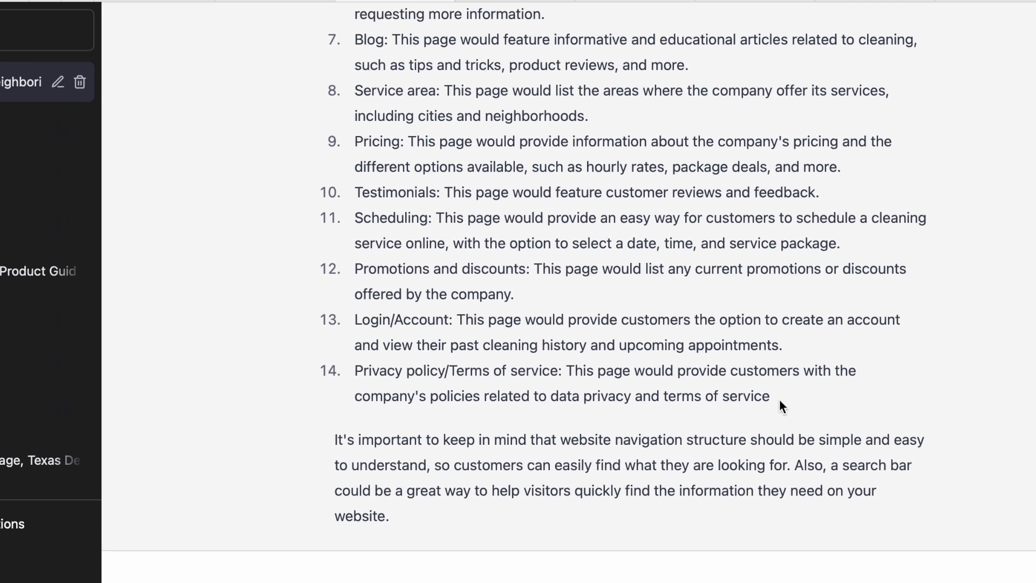
left_click_drag(779, 399, 624, 289)
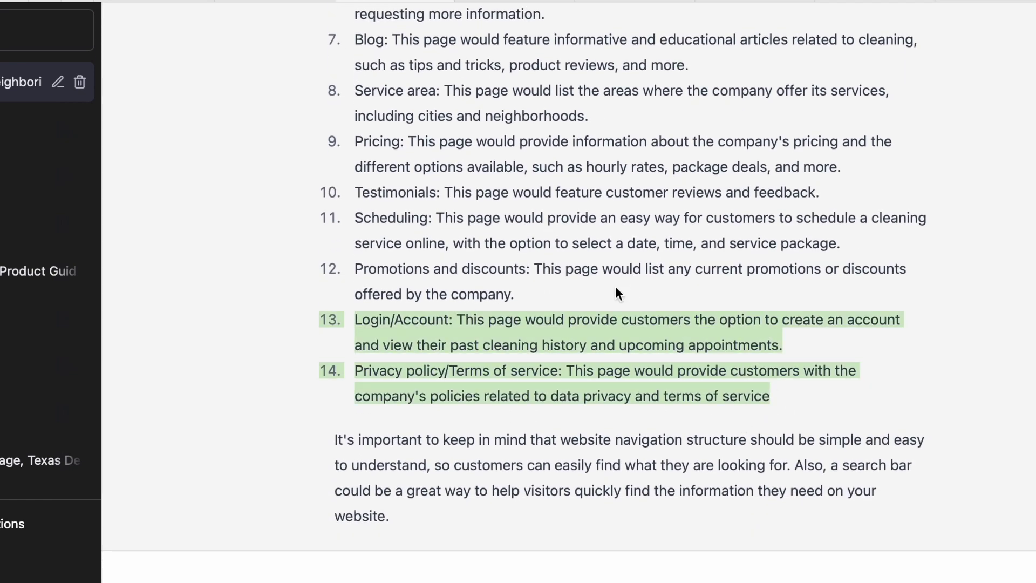
left_click(507, 243)
Go over the full navigation structure once more, highlighting it from the Home page entry onward.
scroll(522, 271, "up", 10)
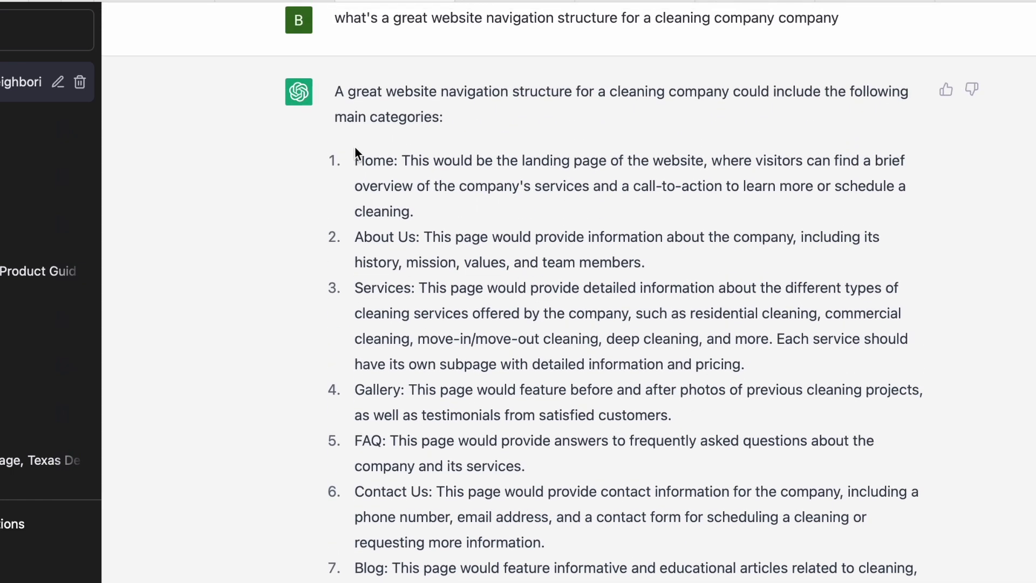
left_click_drag(354, 157, 612, 409)
left_click(580, 345)
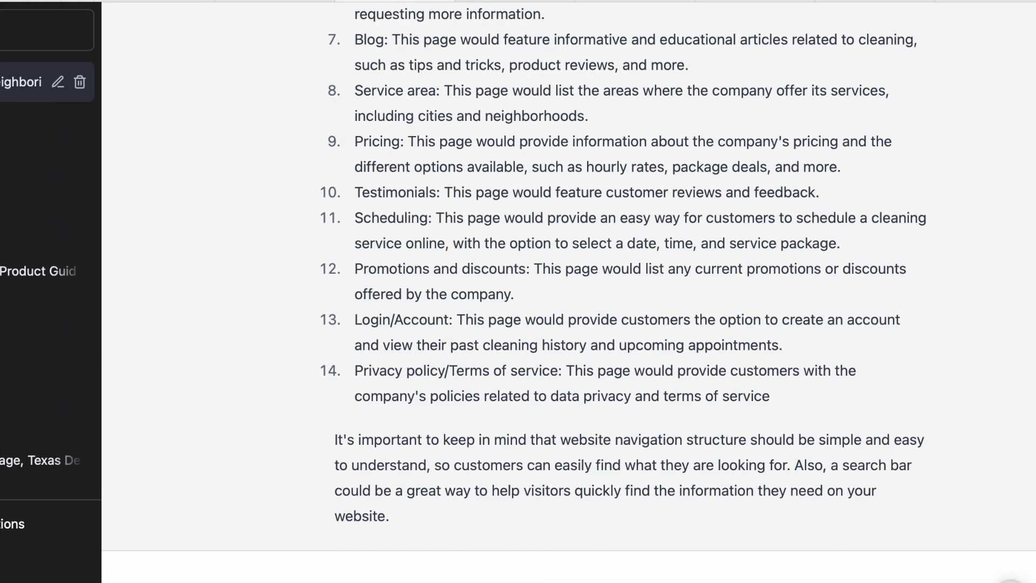
scroll(479, 370, "up", 10)
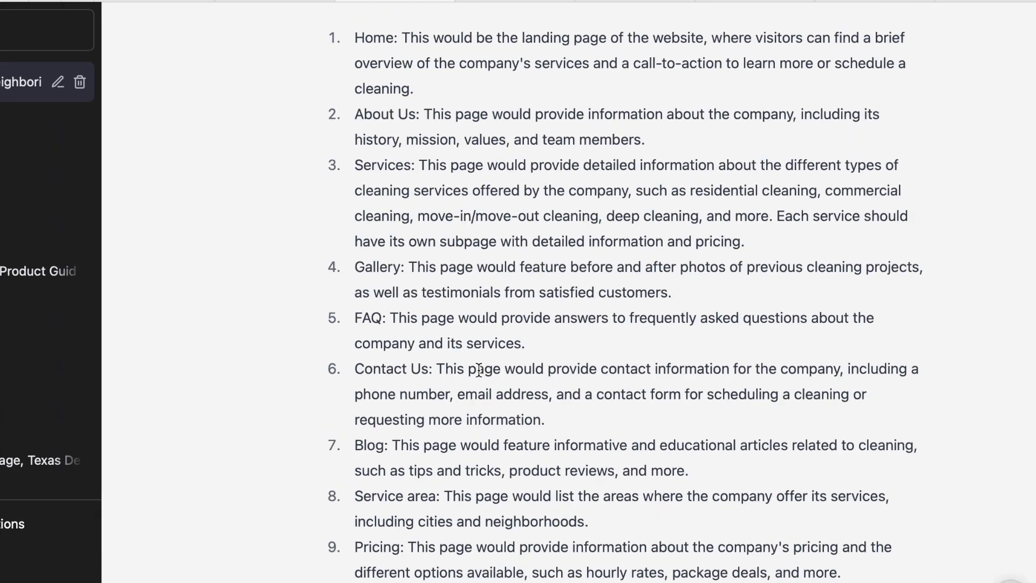
scroll(479, 370, "down", 10)
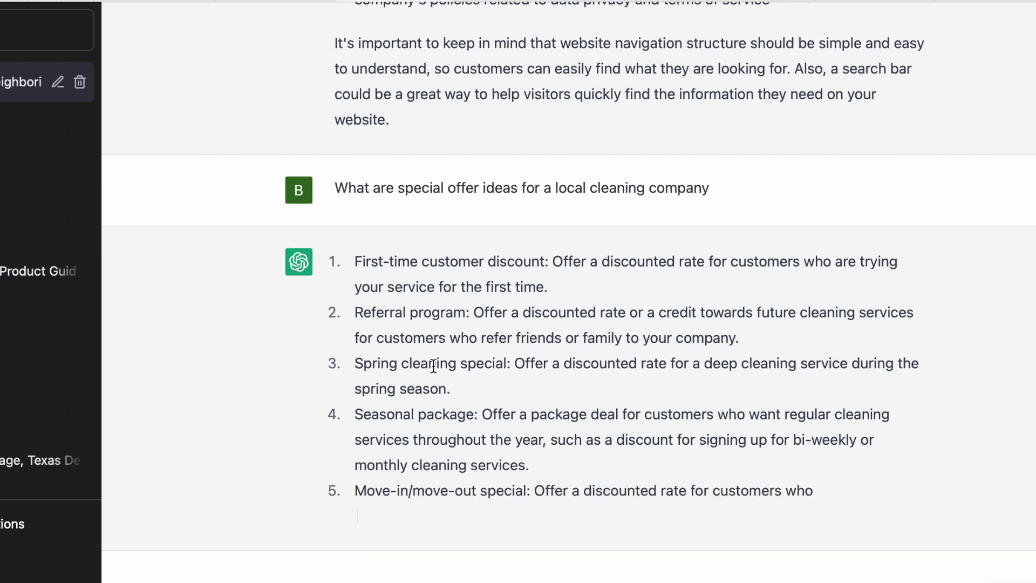
Review the special offer ideas for a local cleaning company, highlighting the move-in/move-out special.
double_click(433, 366)
double_click(421, 391)
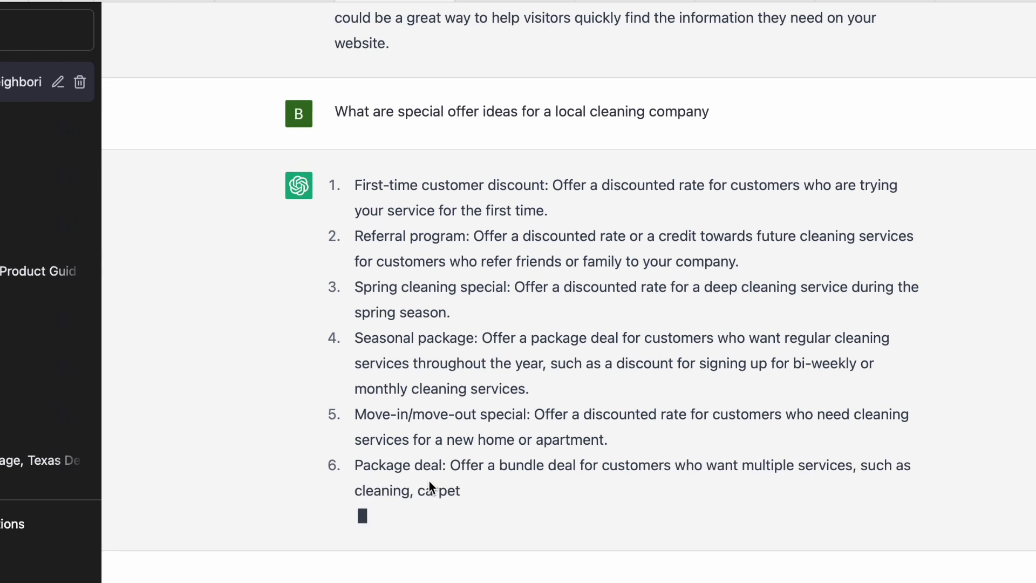
triple_click(424, 420)
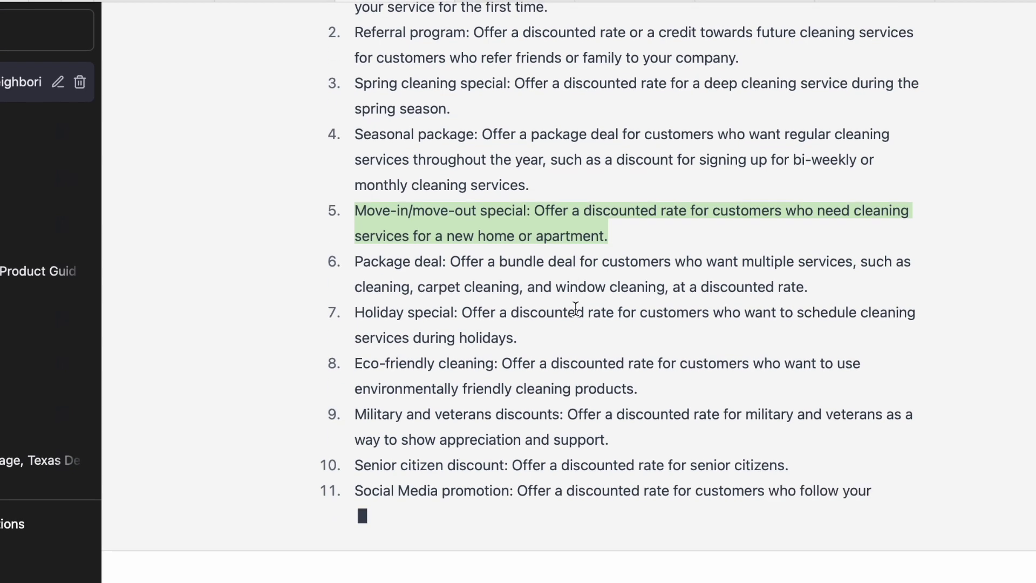
left_click(621, 340)
scroll(621, 339, "up", 3)
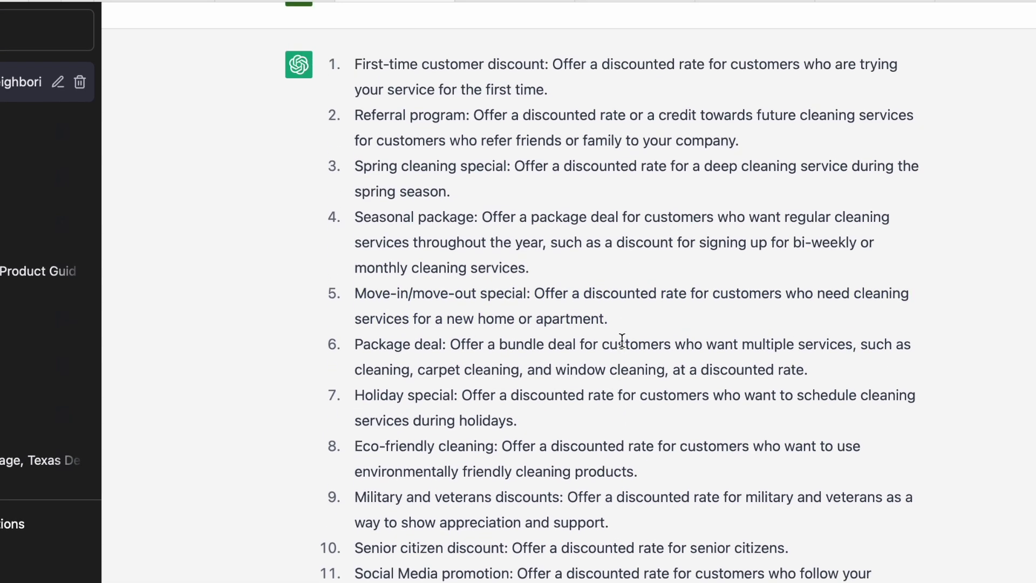
scroll(621, 340, "up", 3)
scroll(468, 309, "down", 6)
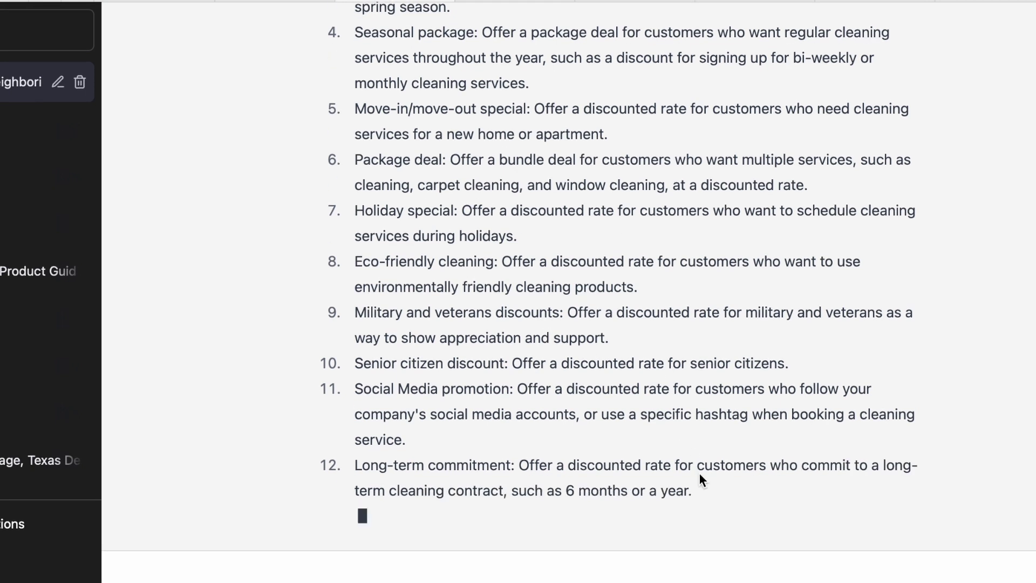
Highlight the special offer ideas upward from Long-term commitment, and the whole list from Bundling services up to First-time customer discount.
left_click_drag(698, 488, 515, 312)
left_click(542, 363)
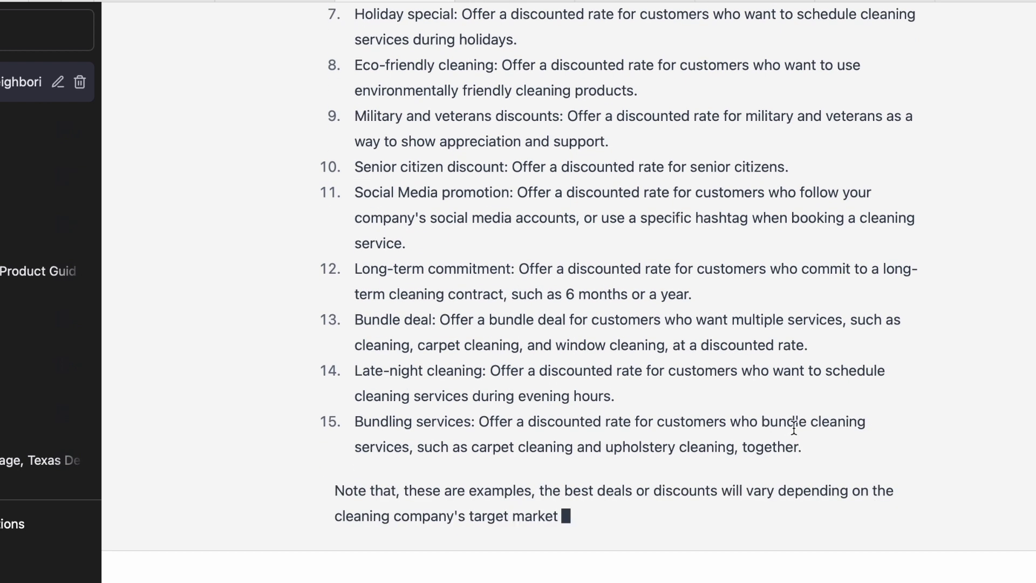
left_click_drag(807, 445, 345, 37)
scroll(483, 16, "up", 7)
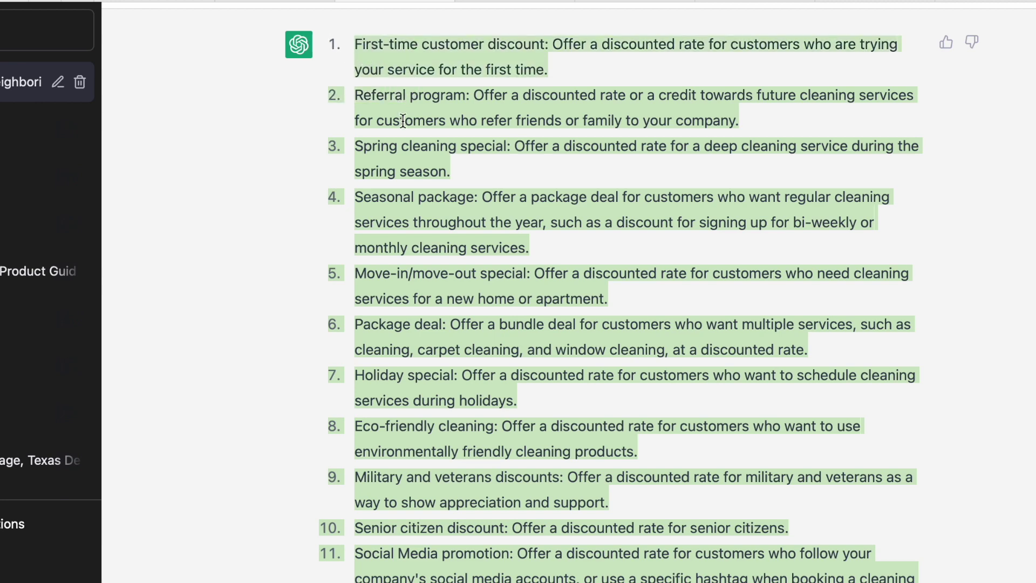
scroll(402, 120, "down", 7)
left_click(411, 267)
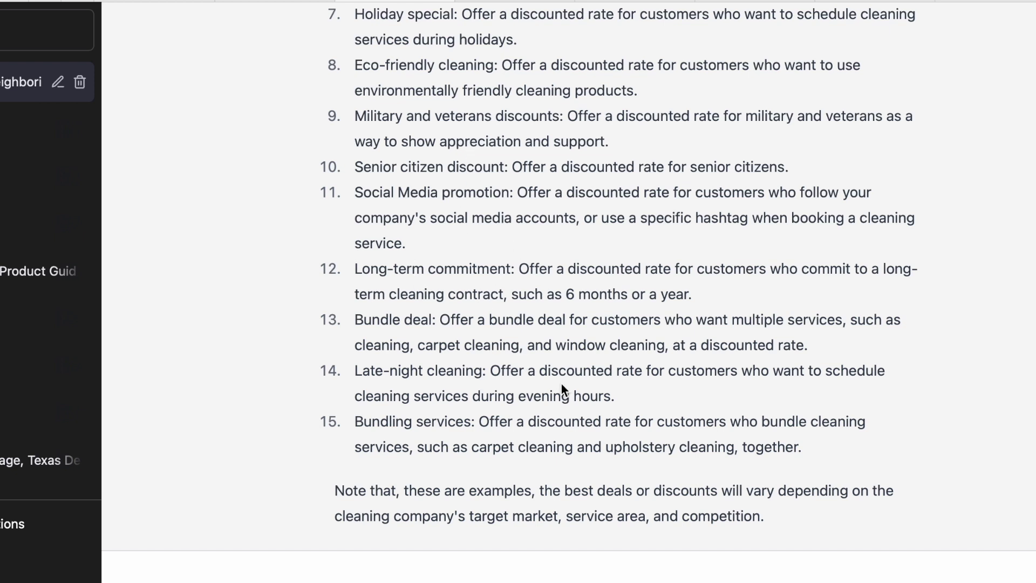
Highlight the special offers' closing note and the First-time customer discount idea, and review the list down to its end.
triple_click(548, 488)
left_click(549, 495)
scroll(552, 386, "up", 9)
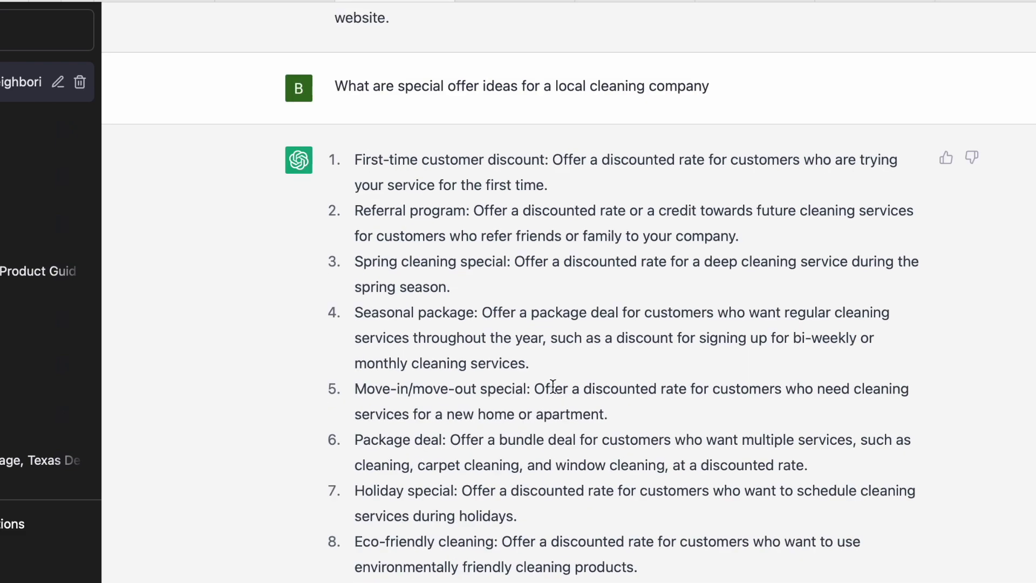
triple_click(492, 178)
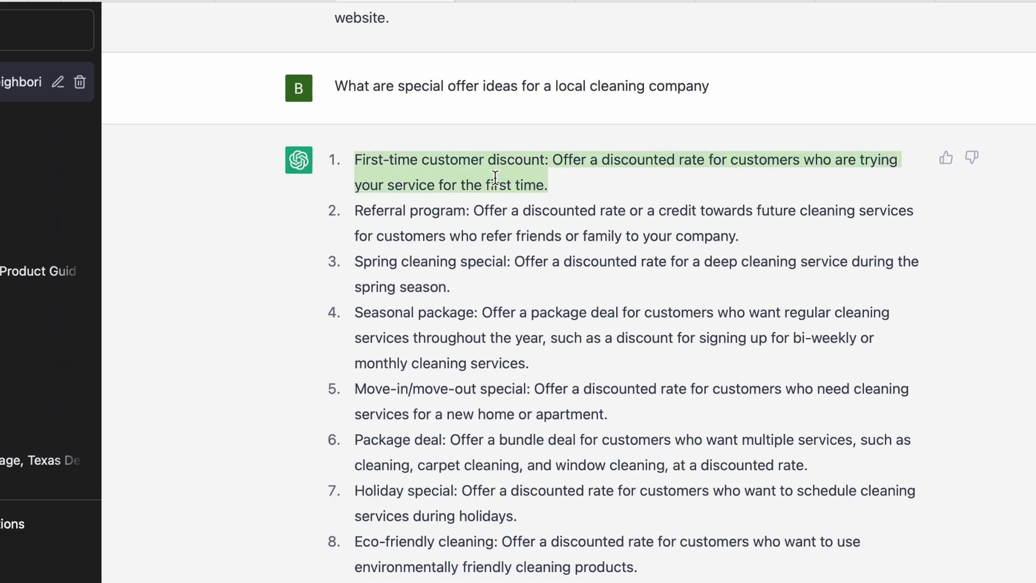
scroll(522, 261, "down", 1)
scroll(522, 261, "down", 9)
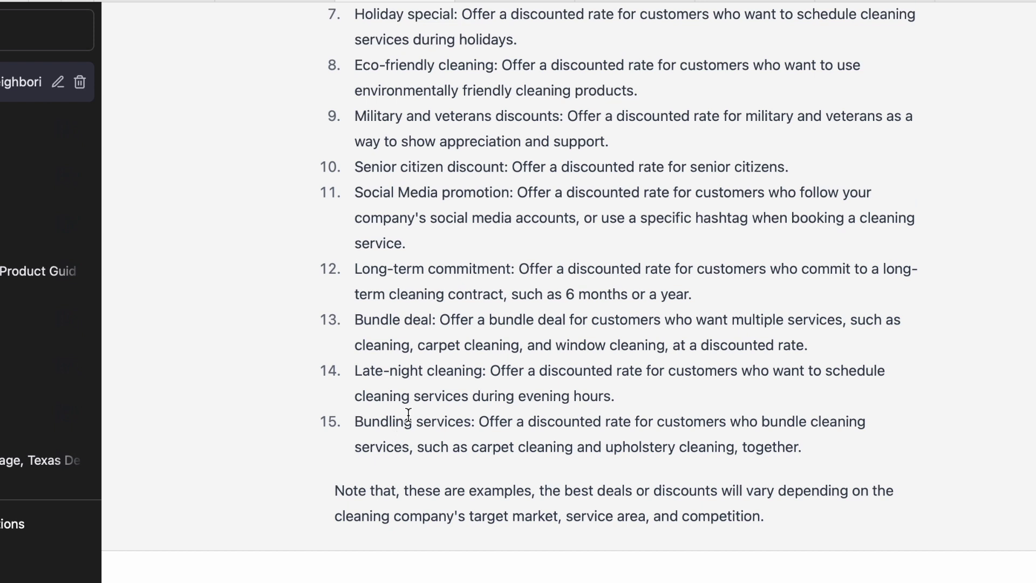